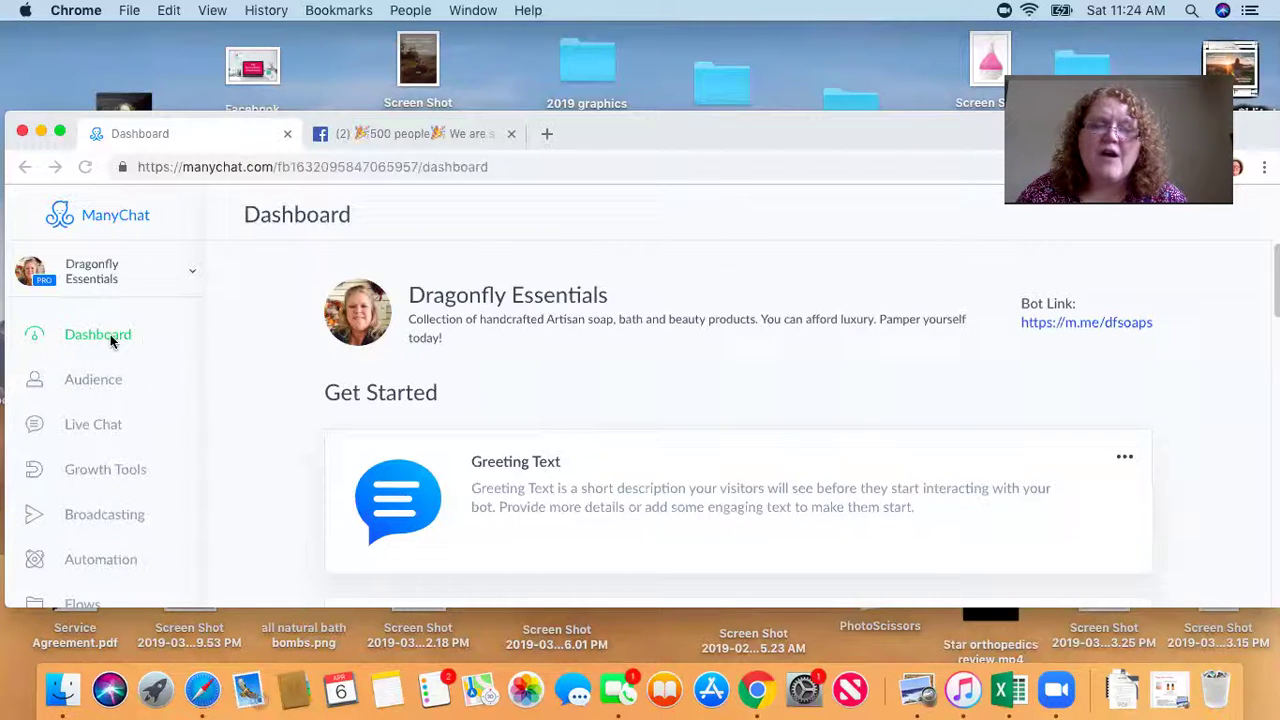
# - Review the Dragonfly Essentials dashboard down to its subscriber chart, and open the Audience list
pyautogui.moveTo(917, 140); pyautogui.dragTo(861, 96)
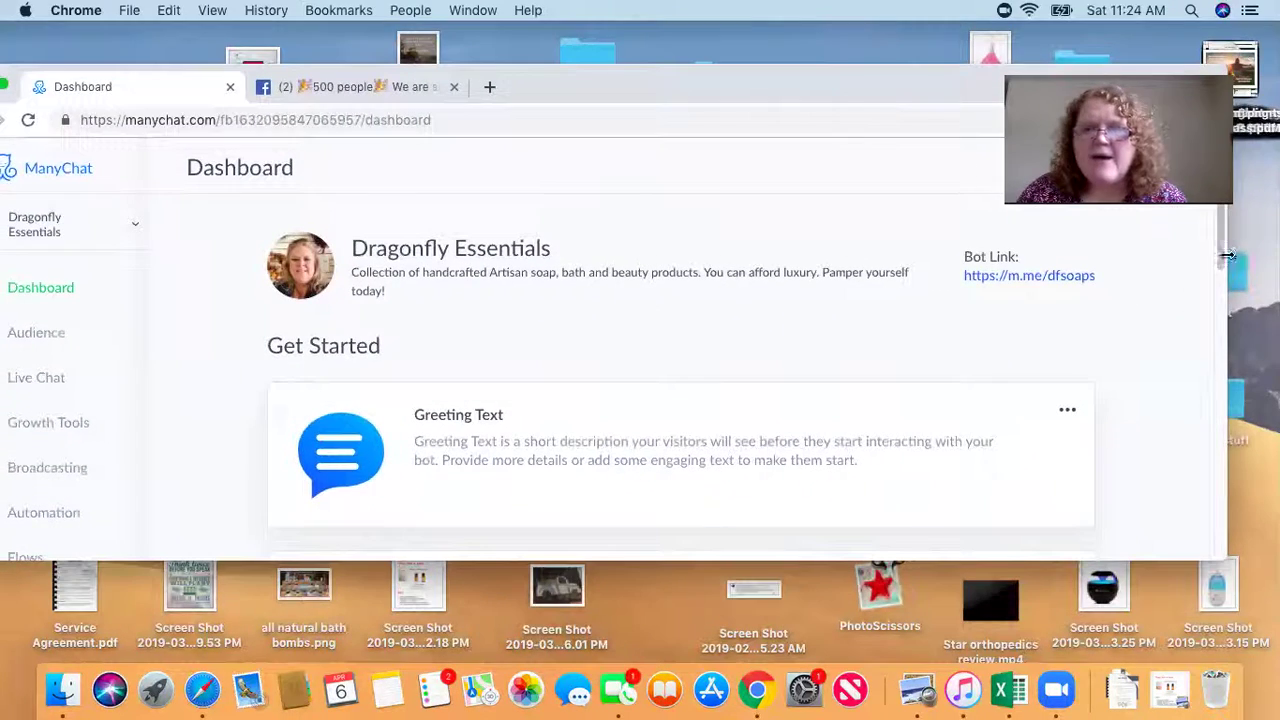
pyautogui.moveTo(1219, 253); pyautogui.dragTo(1220, 420)
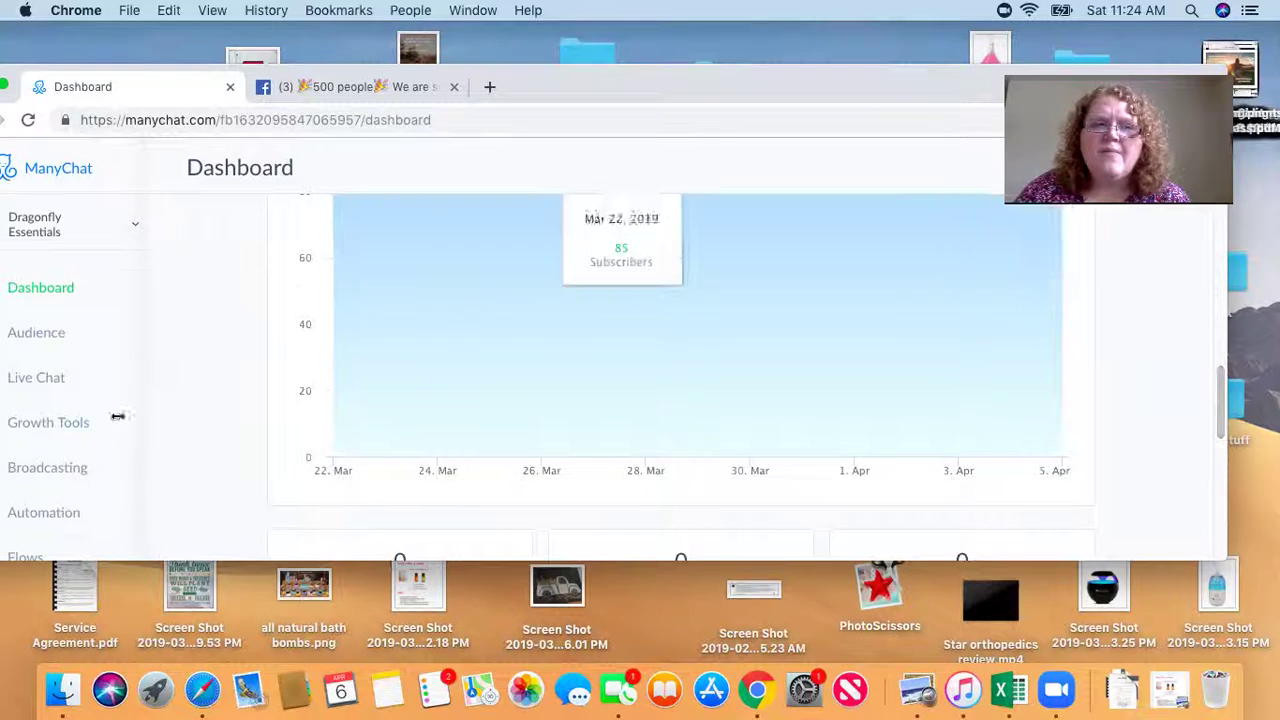
pyautogui.click(28, 341)
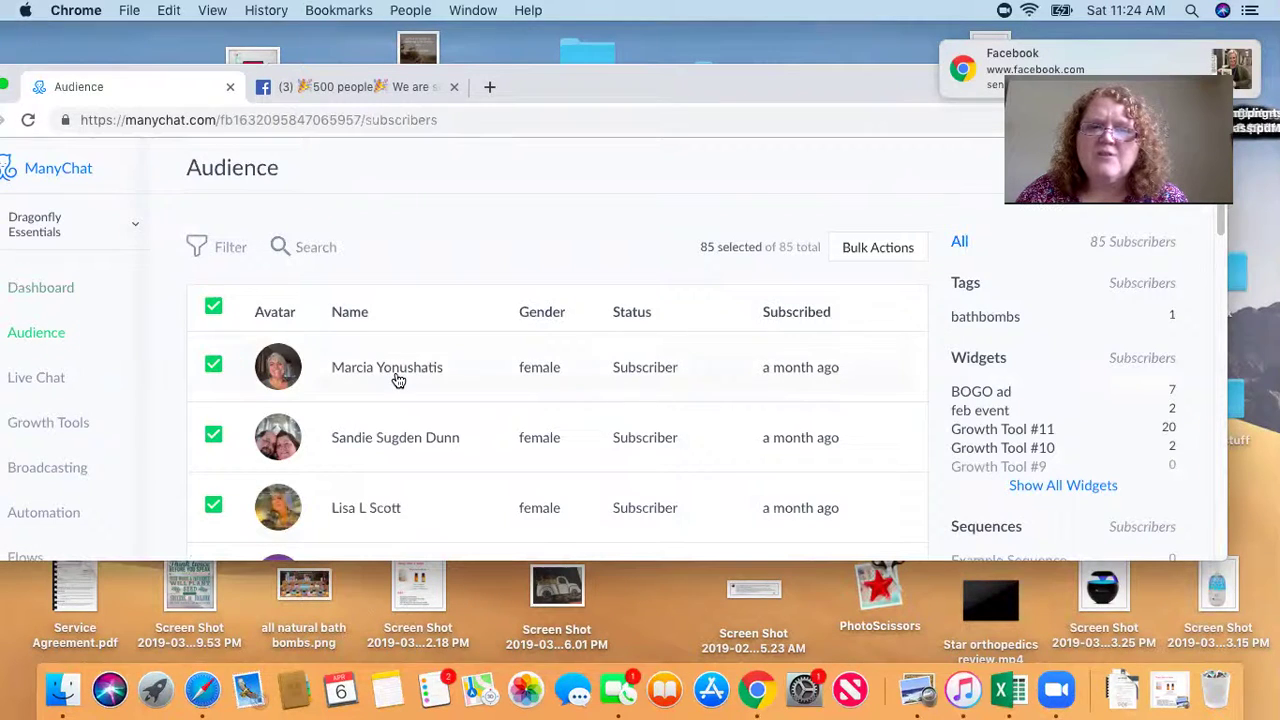
# - Open the first subscriber's profile, bring up the options for adding a user tag, and close the profile without tagging
pyautogui.click(398, 380)
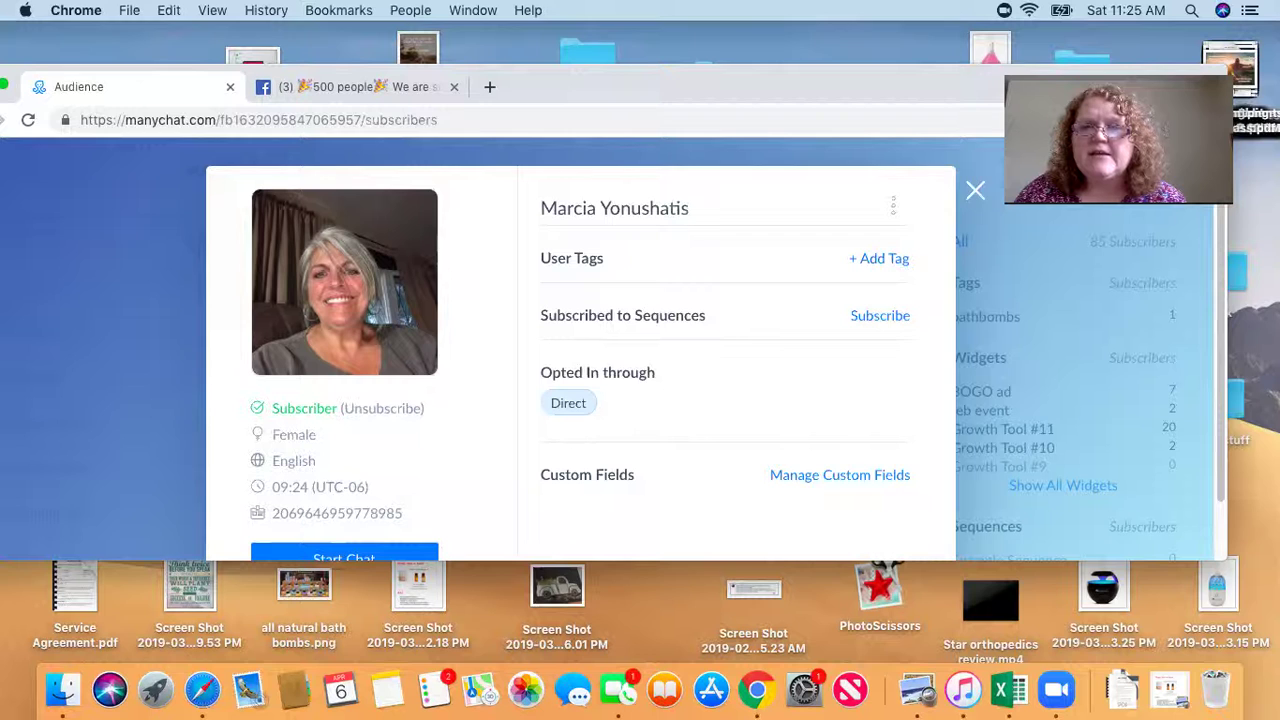
pyautogui.click(876, 260)
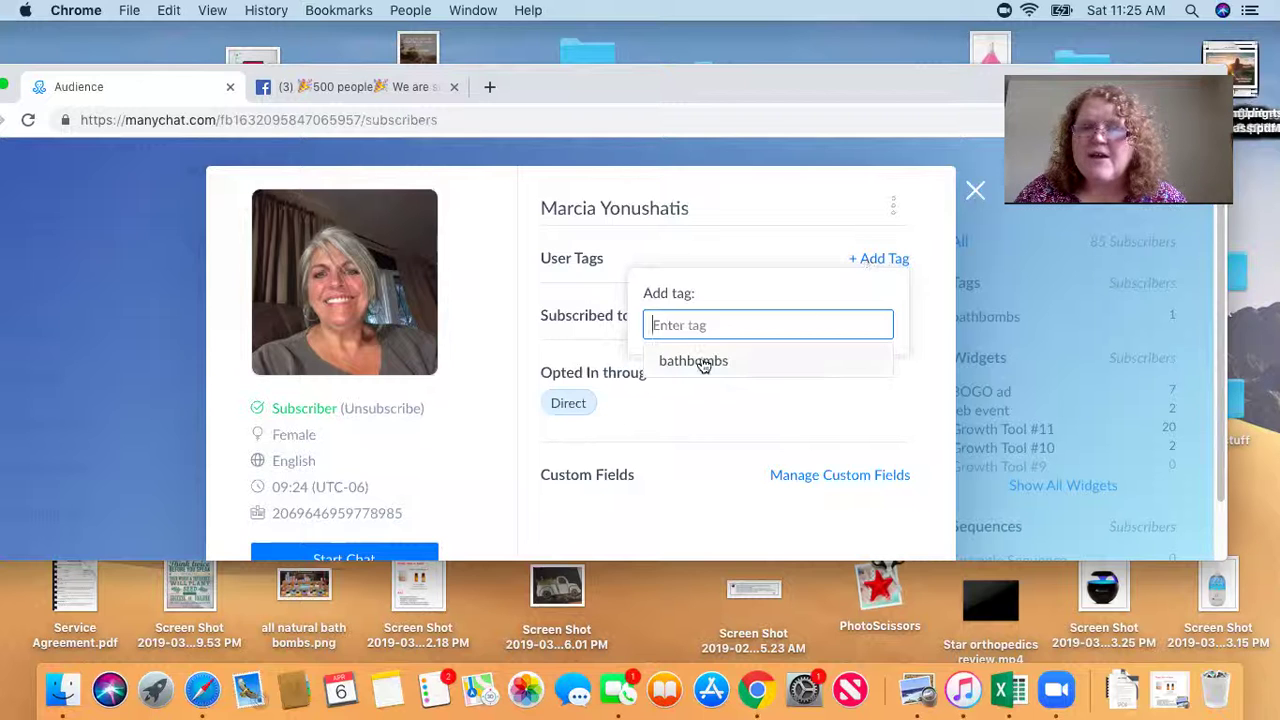
pyautogui.click(974, 191)
pyautogui.click(974, 189)
pyautogui.moveTo(650, 86); pyautogui.dragTo(740, 90)
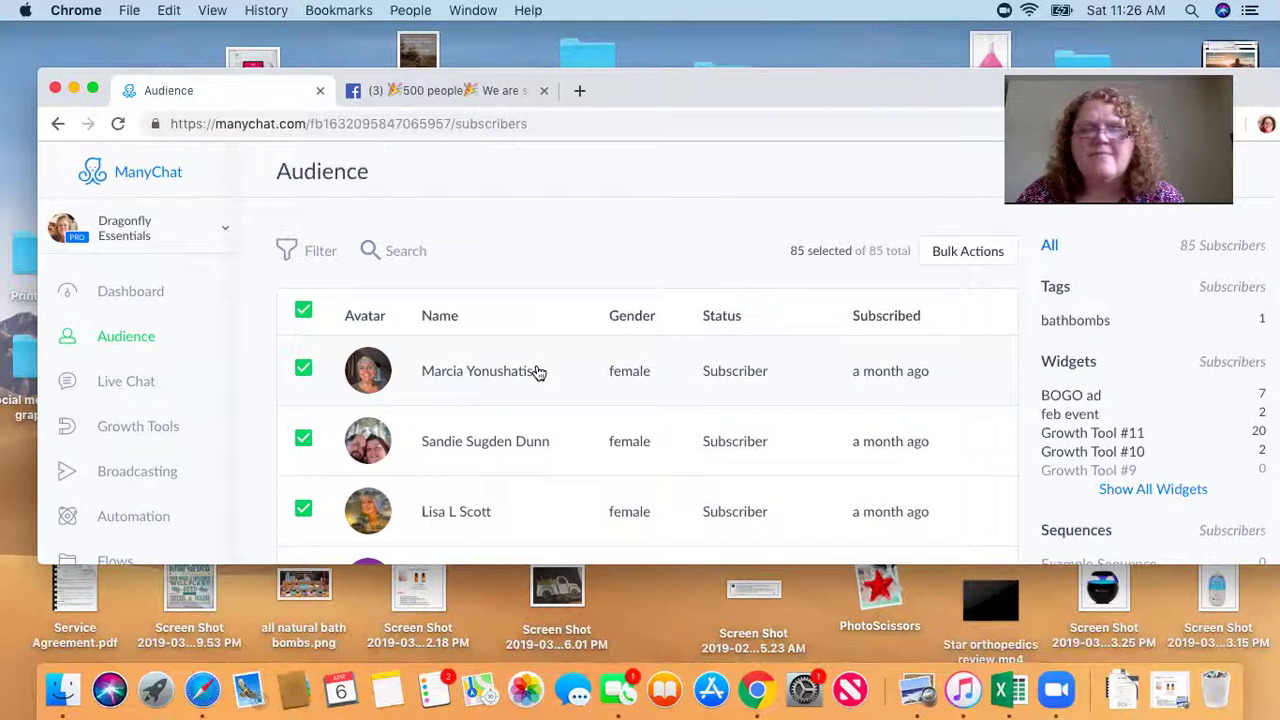
# - View the Growth Tools widget list and open the Broadcasts page
pyautogui.click(136, 428)
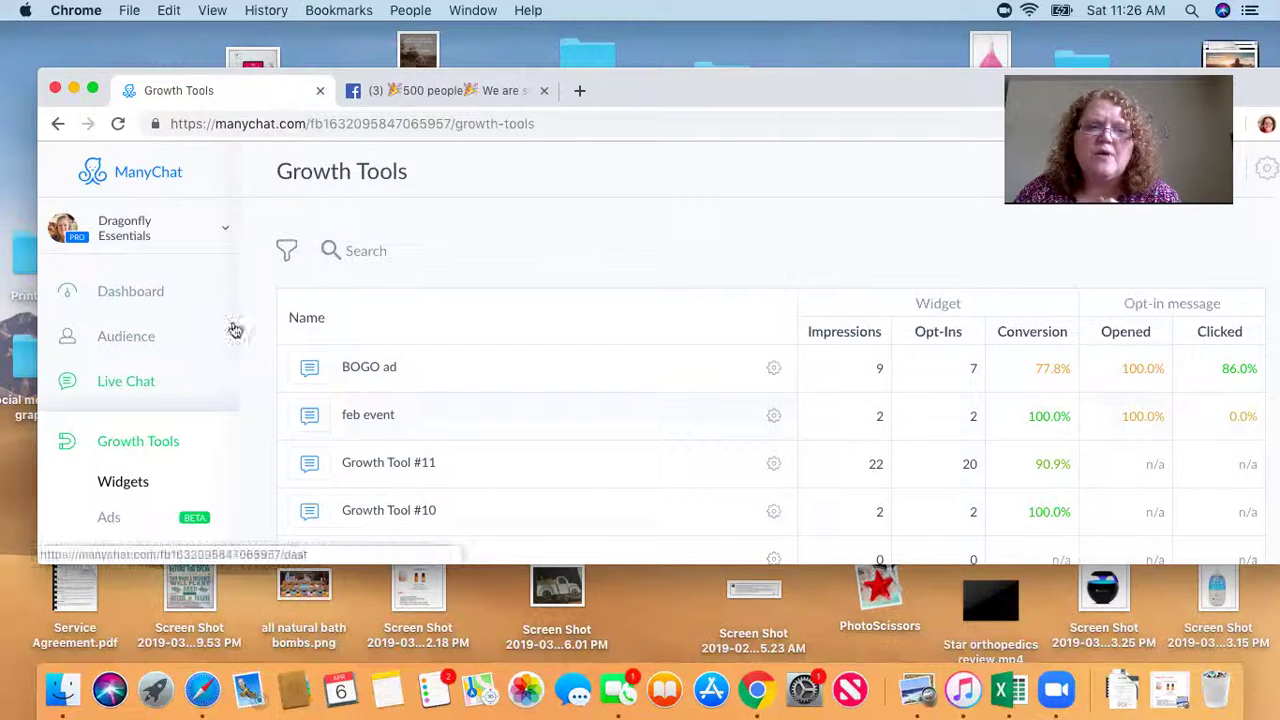
pyautogui.moveTo(237, 315); pyautogui.dragTo(236, 385)
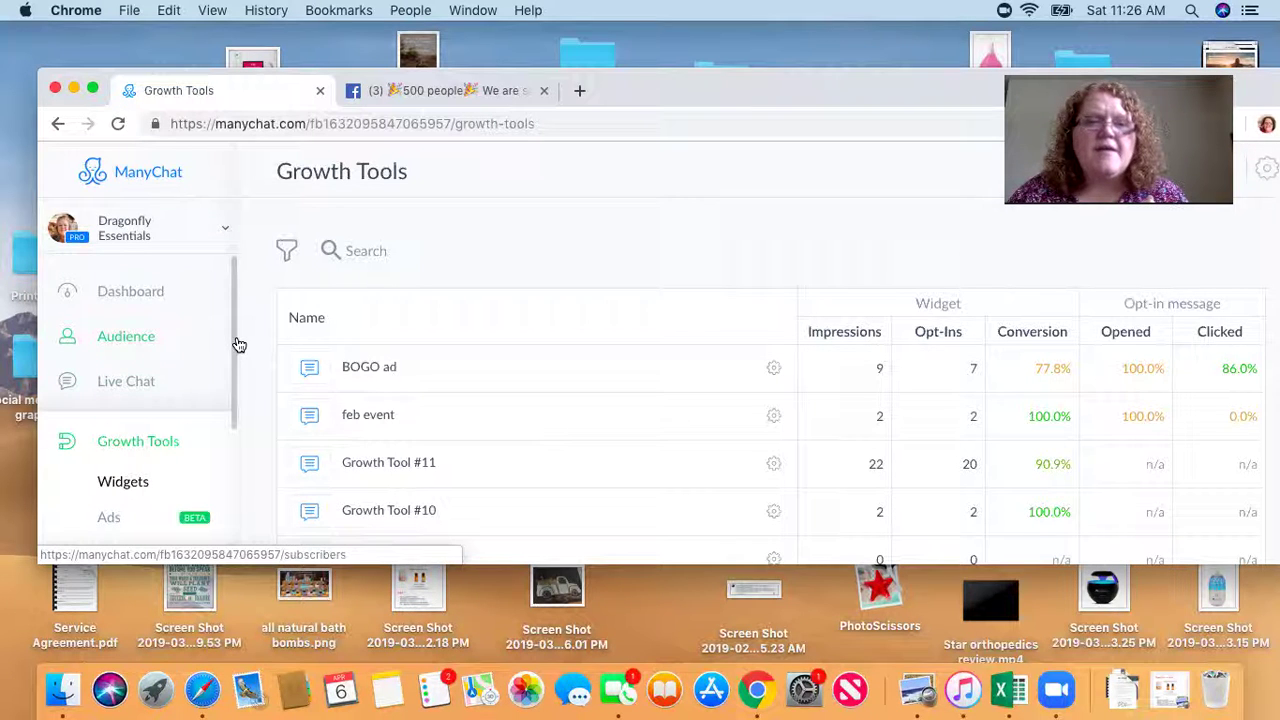
pyautogui.scroll(-4, 233, 345)
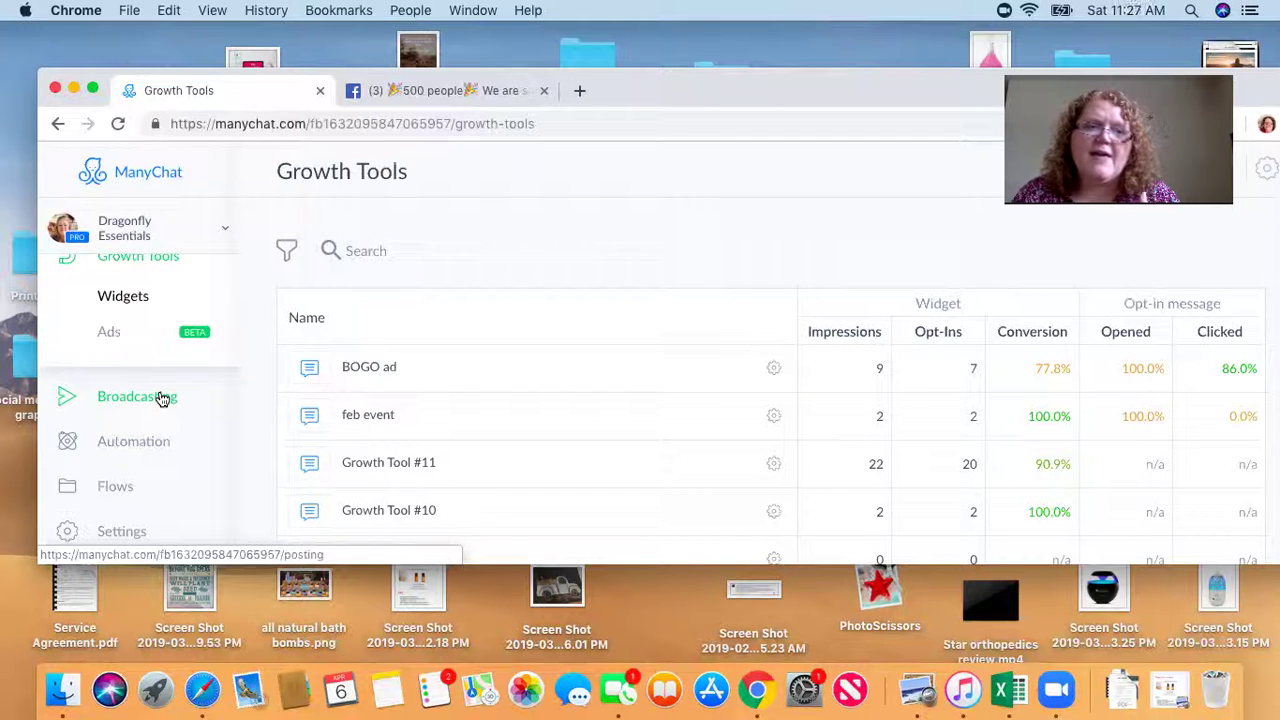
pyautogui.click(162, 398)
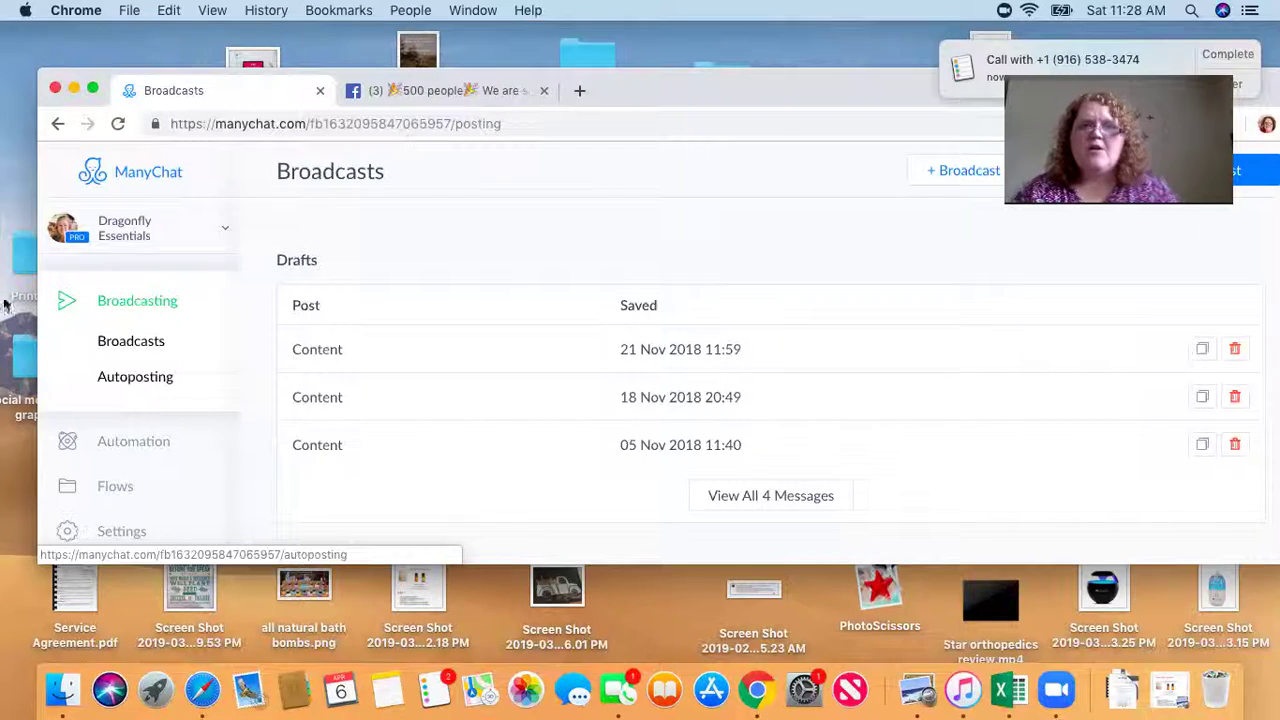
# - Switch to Facebook, close the open chat window, and open the Essential oil tips for Women group
pyautogui.click(423, 92)
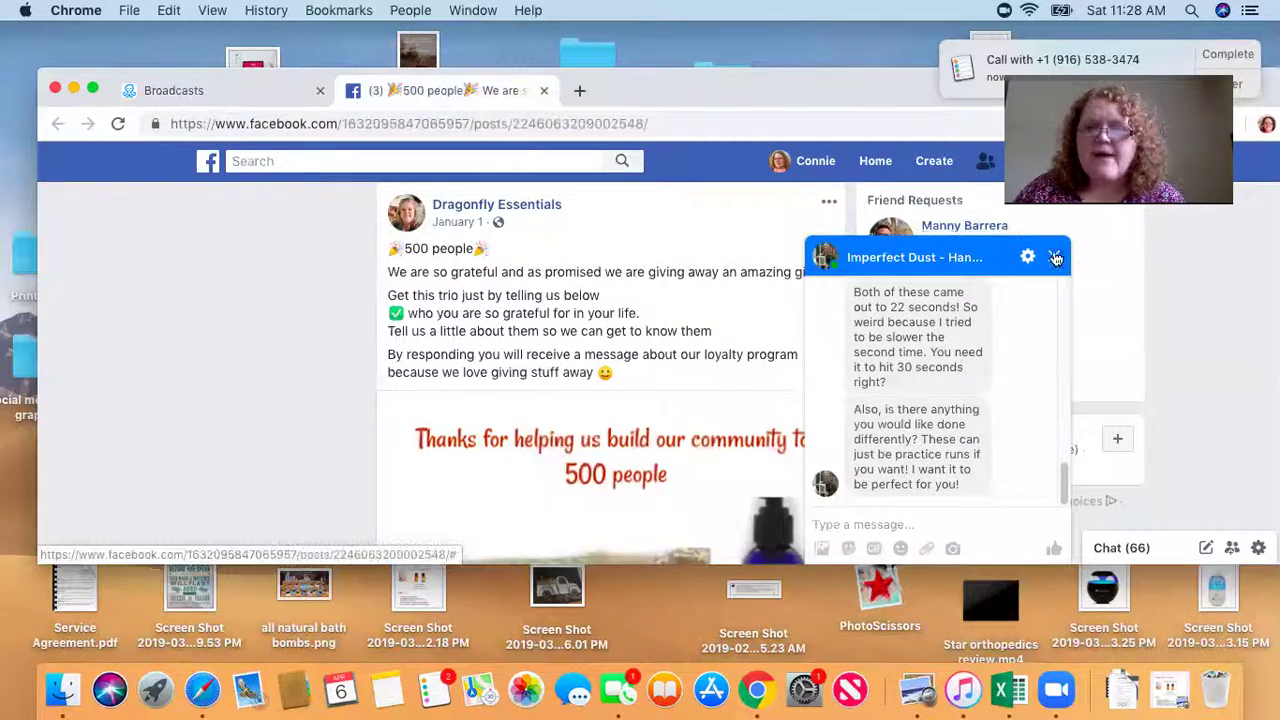
pyautogui.click(1054, 256)
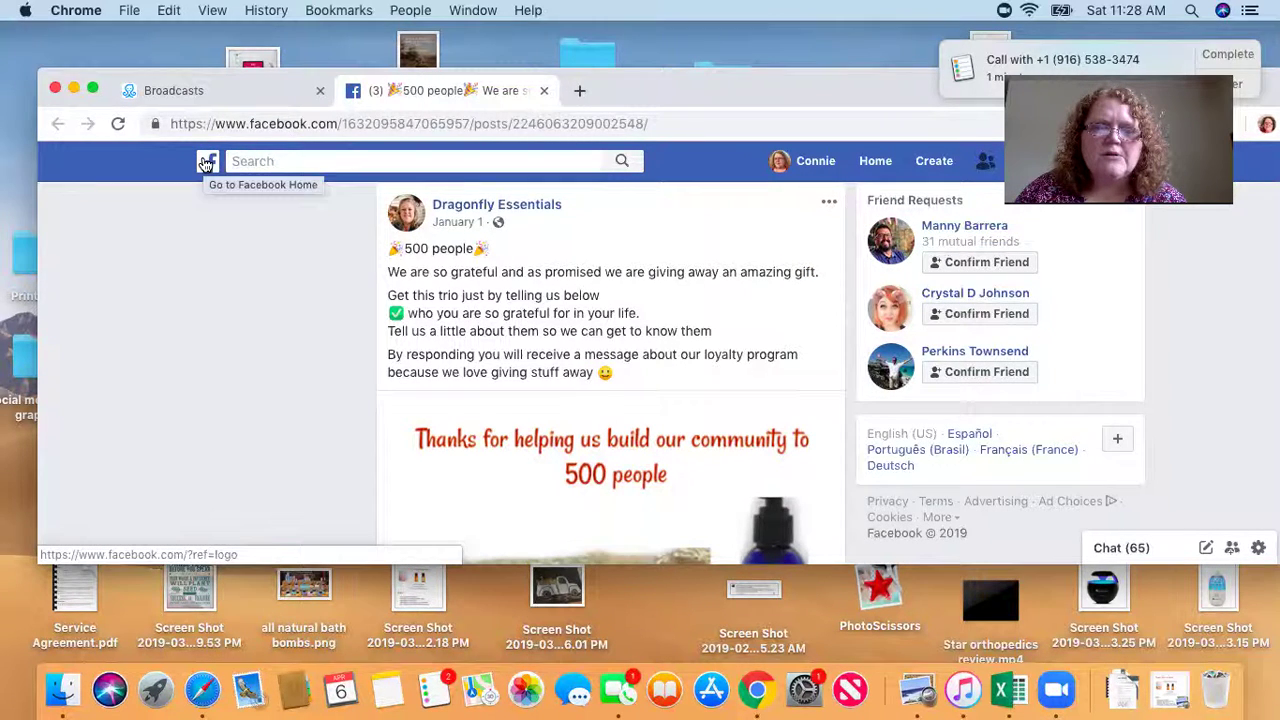
pyautogui.click(206, 163)
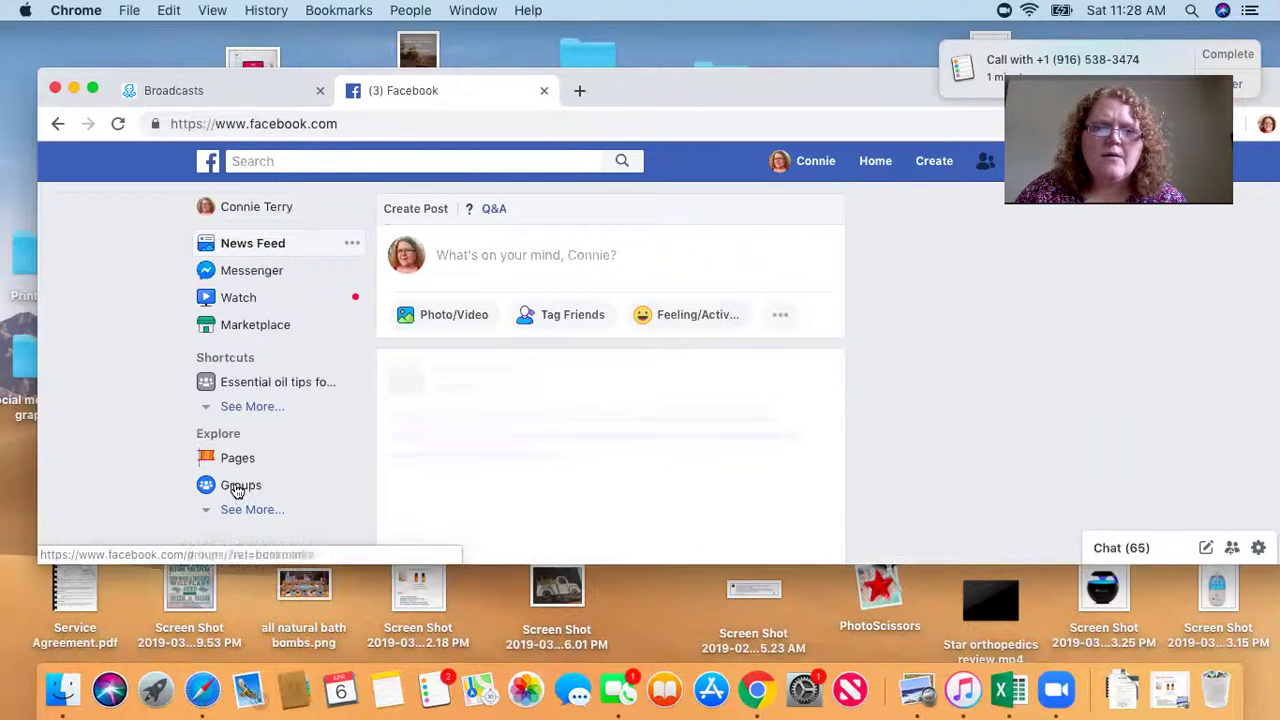
pyautogui.click(238, 487)
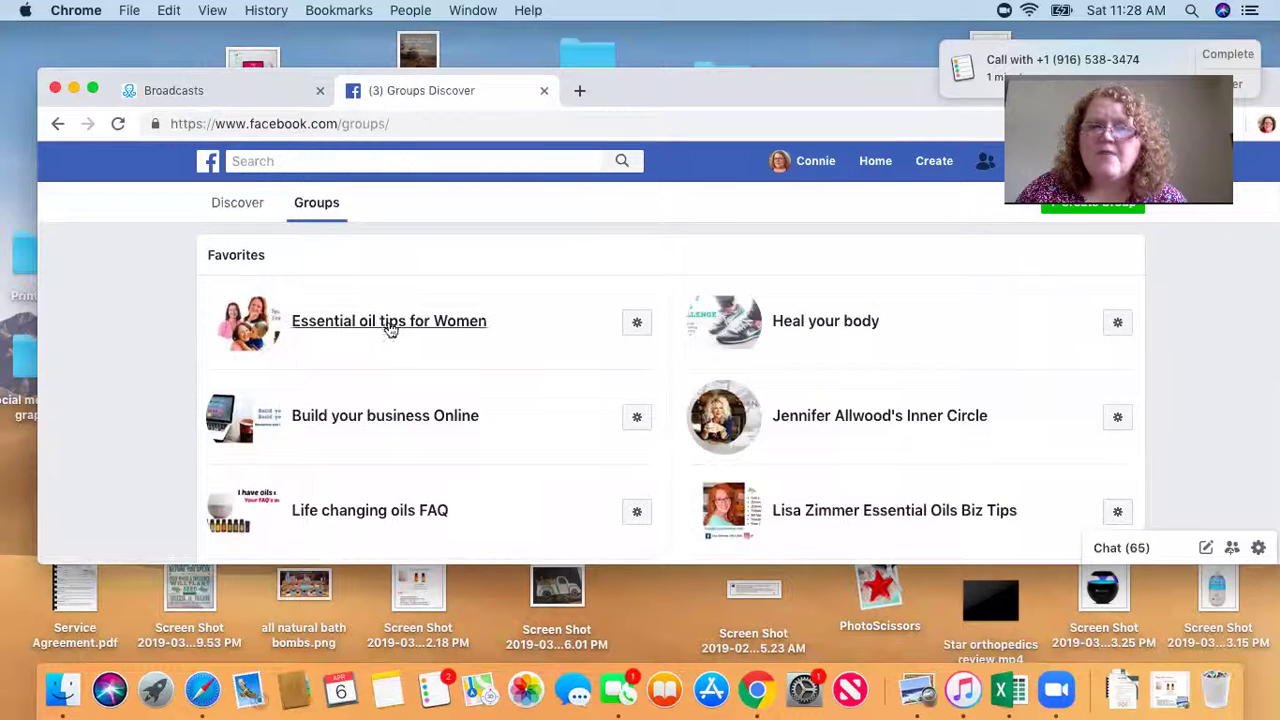
pyautogui.click(390, 326)
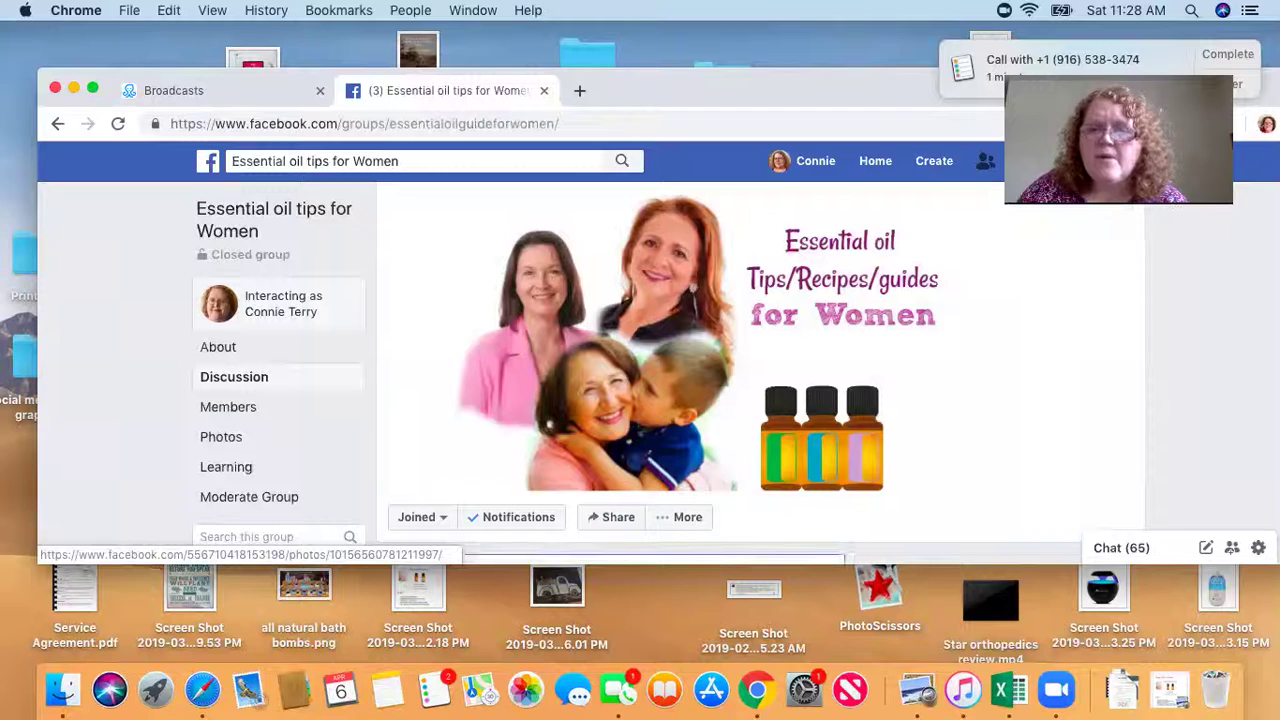
# - Open the Essential oil tips for Women group's settings and find the section for asking questions of people requesting membership
pyautogui.moveTo(848, 98); pyautogui.dragTo(818, 130)
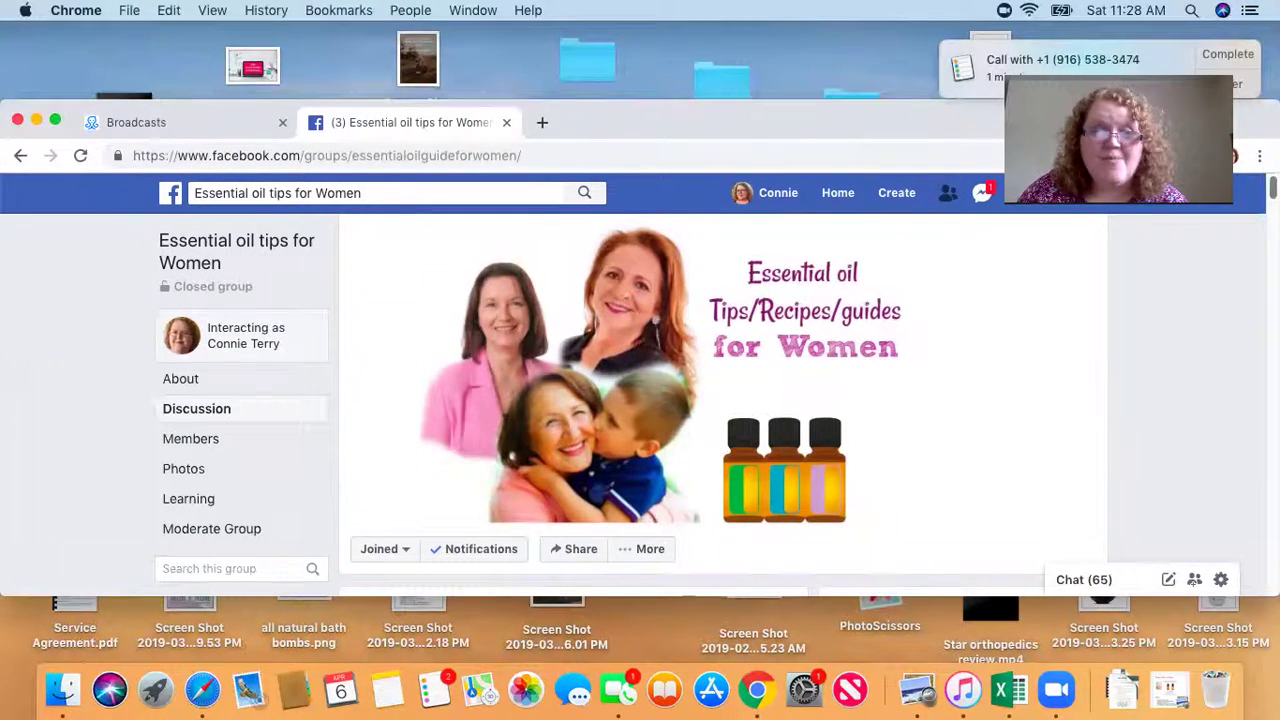
pyautogui.scroll(-3, 720, 400)
pyautogui.scroll(1, 720, 400)
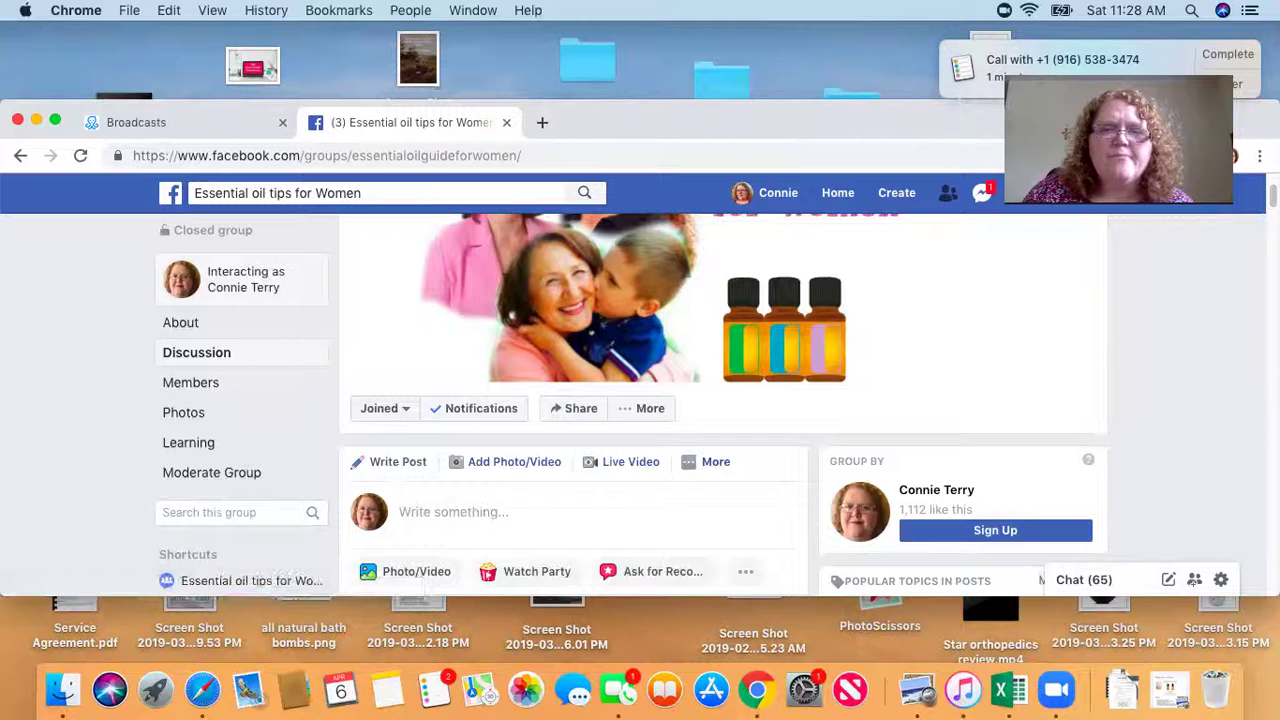
pyautogui.scroll(-2, 718, 393)
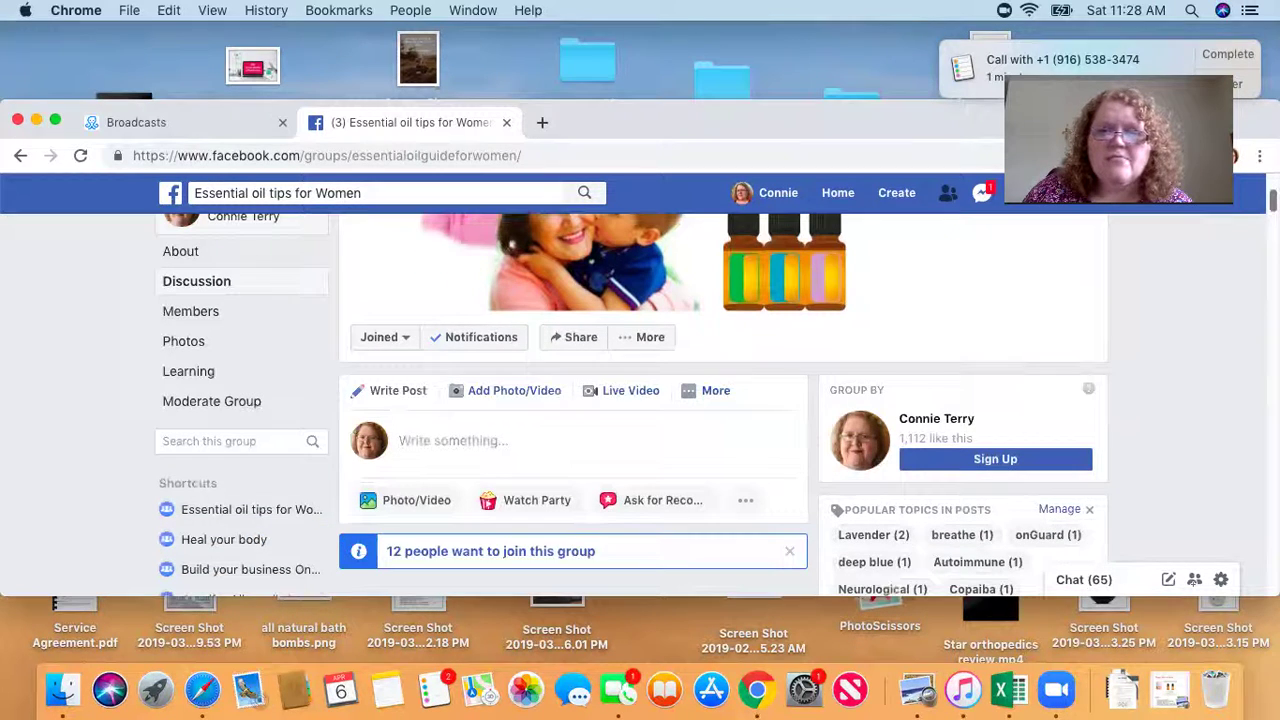
pyautogui.scroll(3, 680, 491)
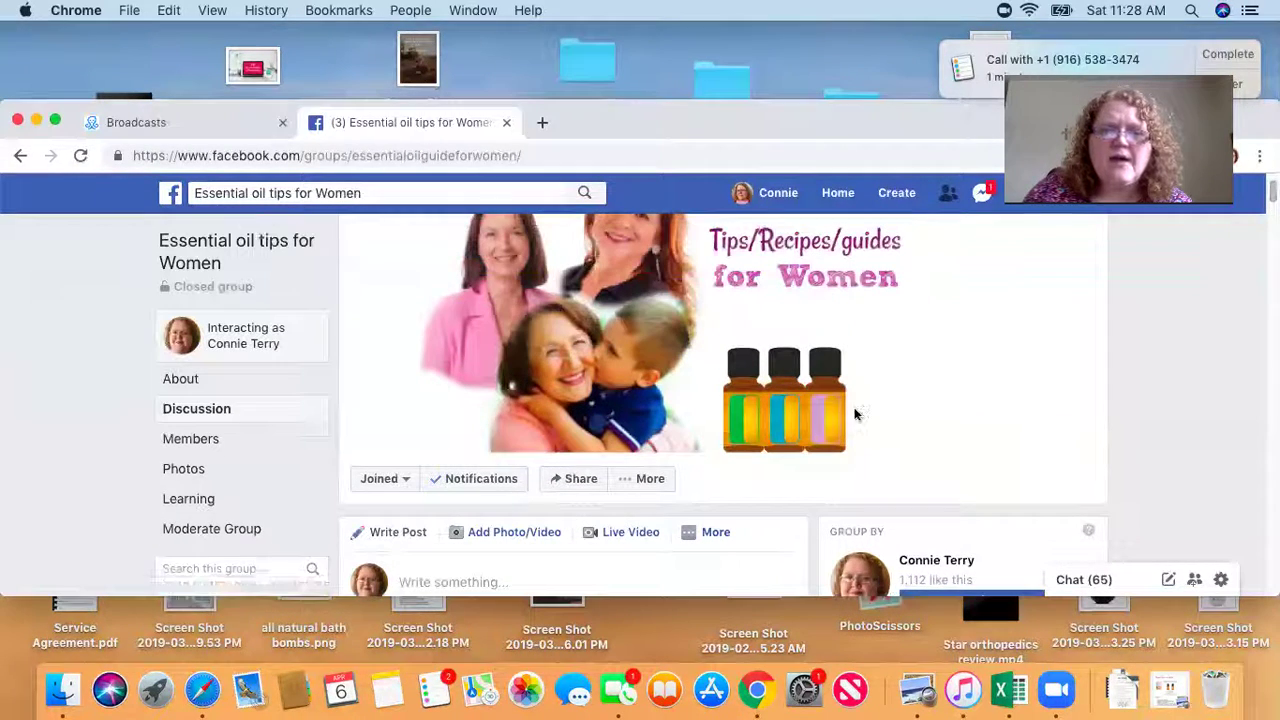
pyautogui.click(650, 482)
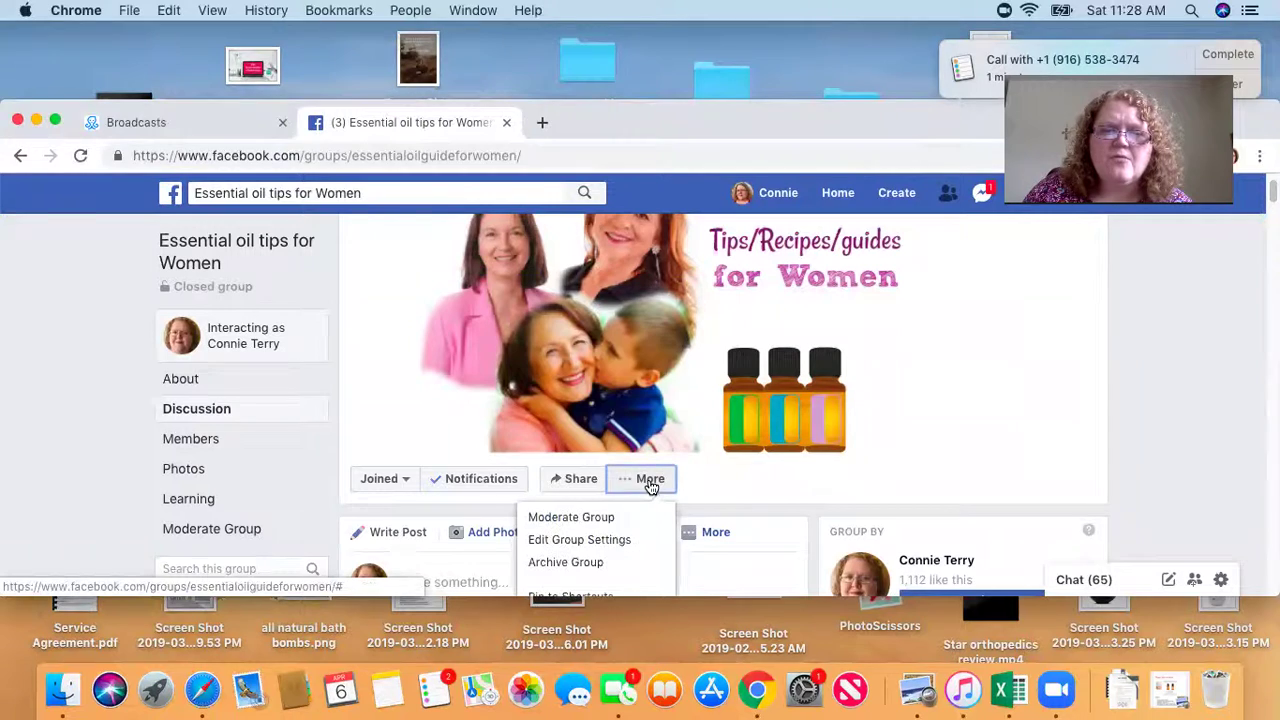
pyautogui.click(604, 541)
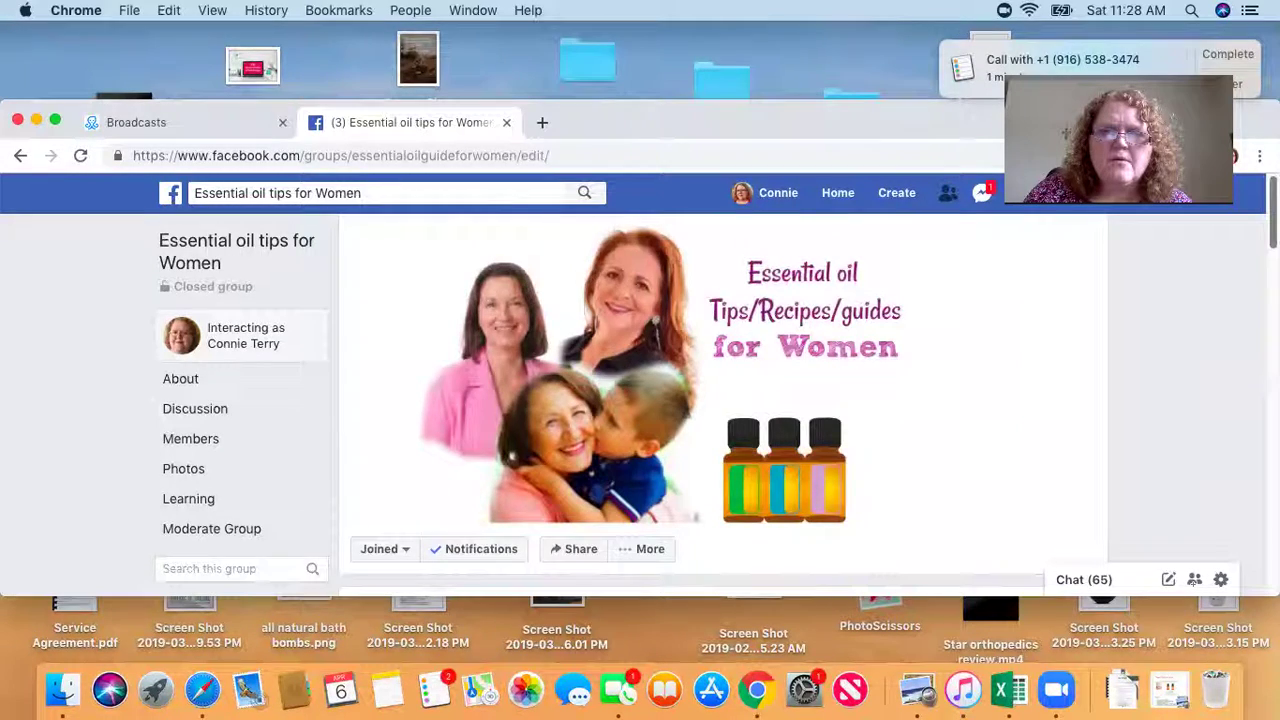
pyautogui.scroll(-10, 720, 400)
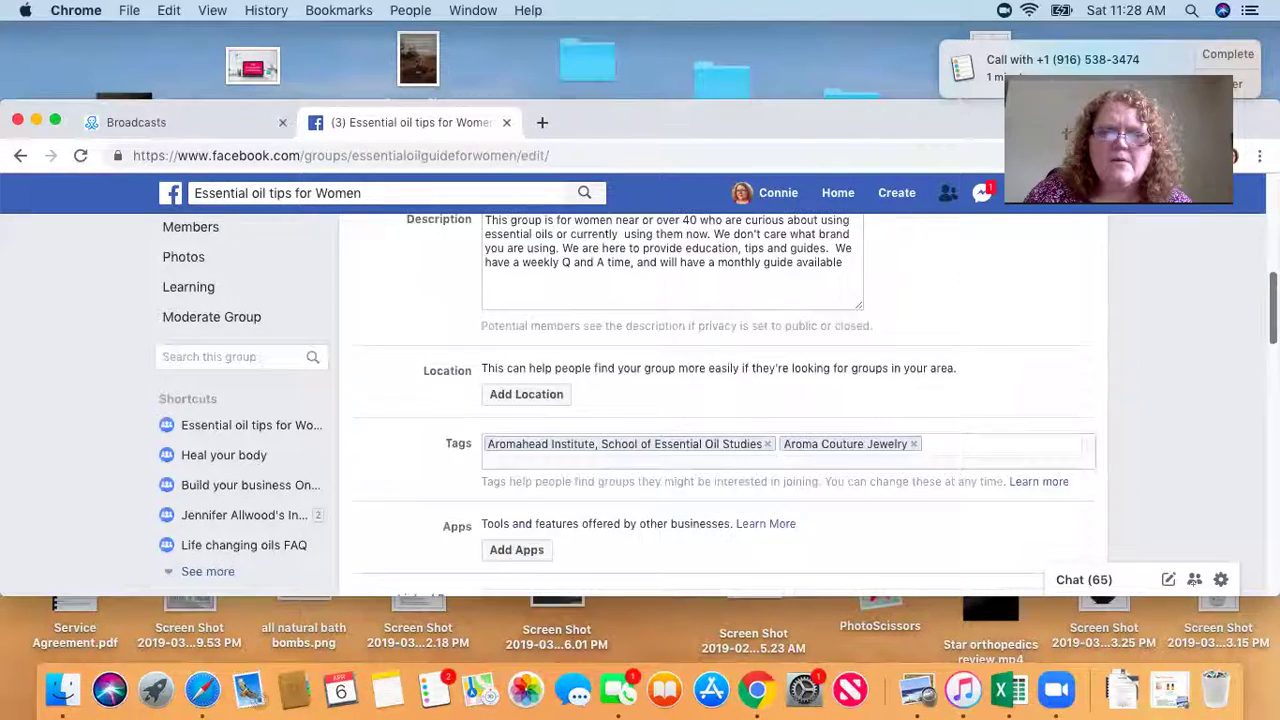
pyautogui.scroll(-10, 720, 400)
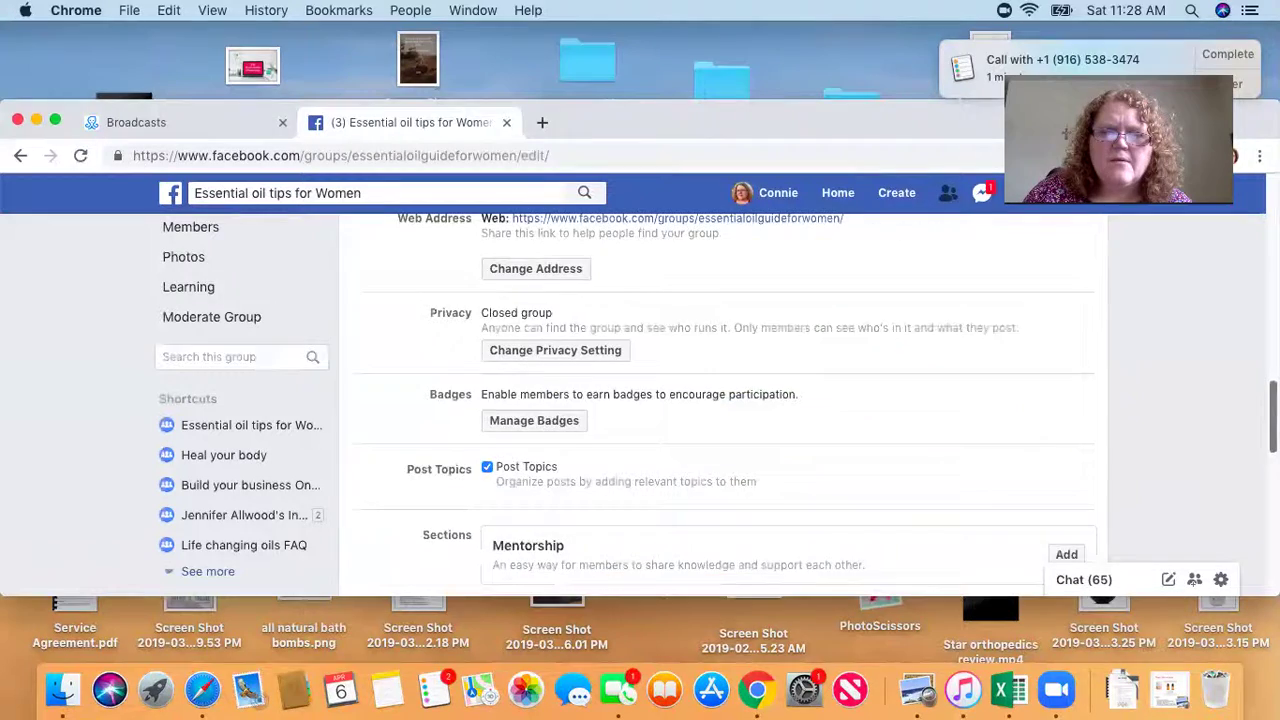
pyautogui.scroll(-5, 720, 400)
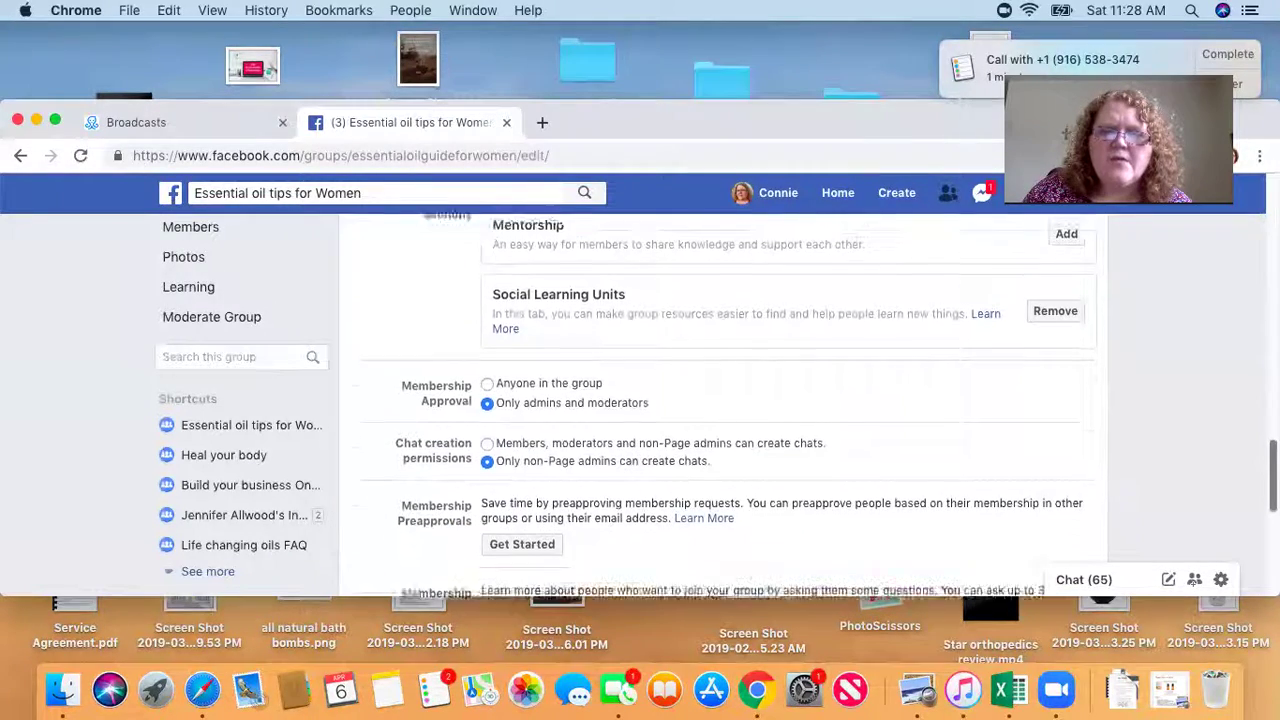
pyautogui.scroll(-2, 720, 400)
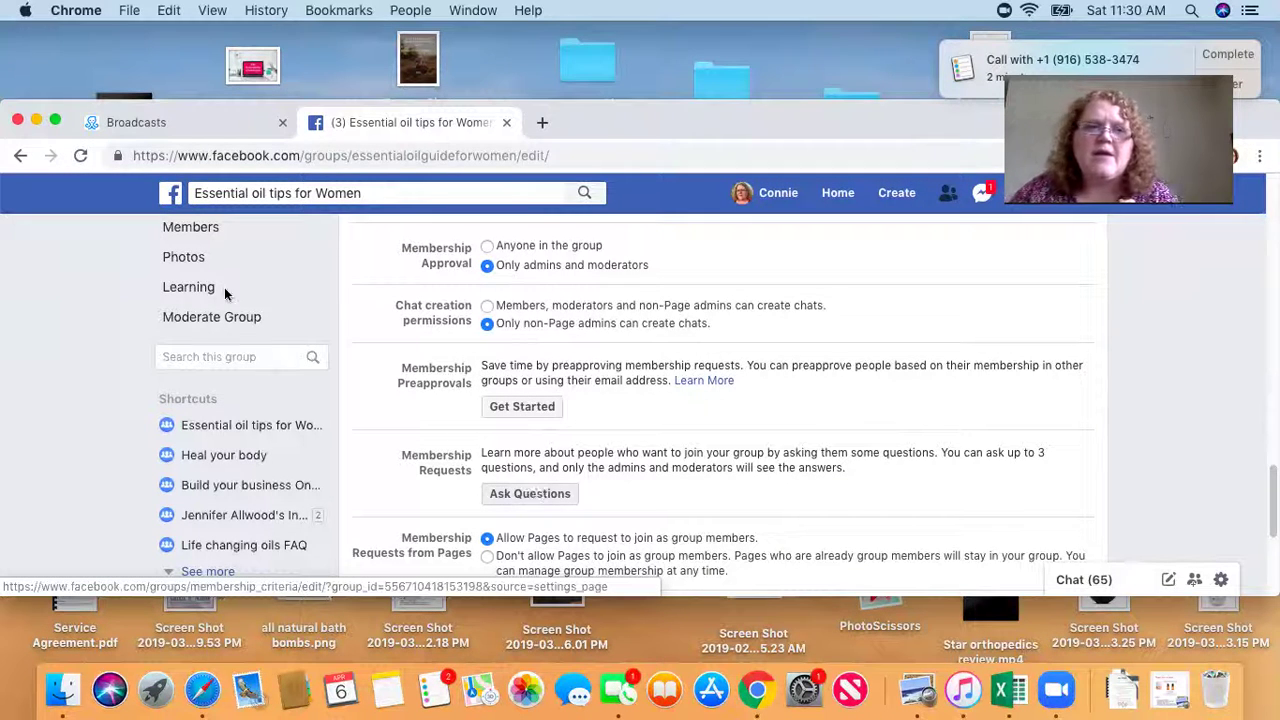
# - Return to ManyChat, switch to the PRO page for the women's healing community, and view its broadcasts
pyautogui.click(167, 126)
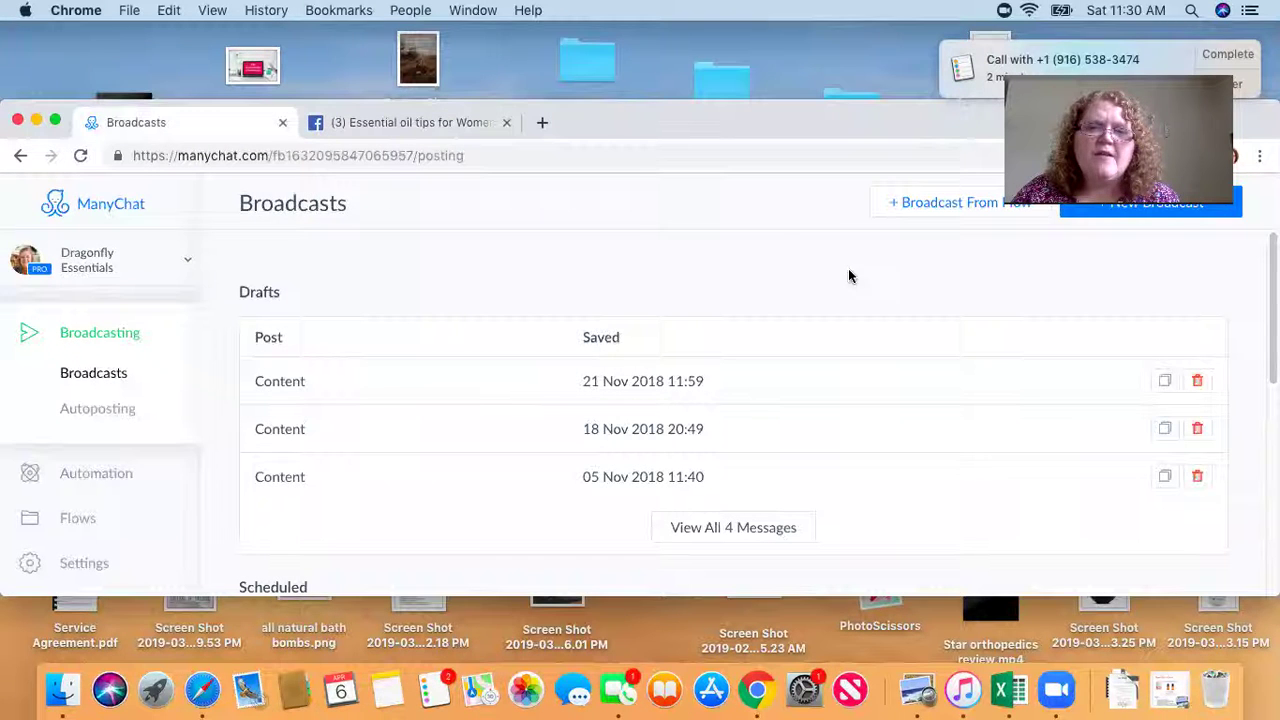
pyautogui.click(118, 206)
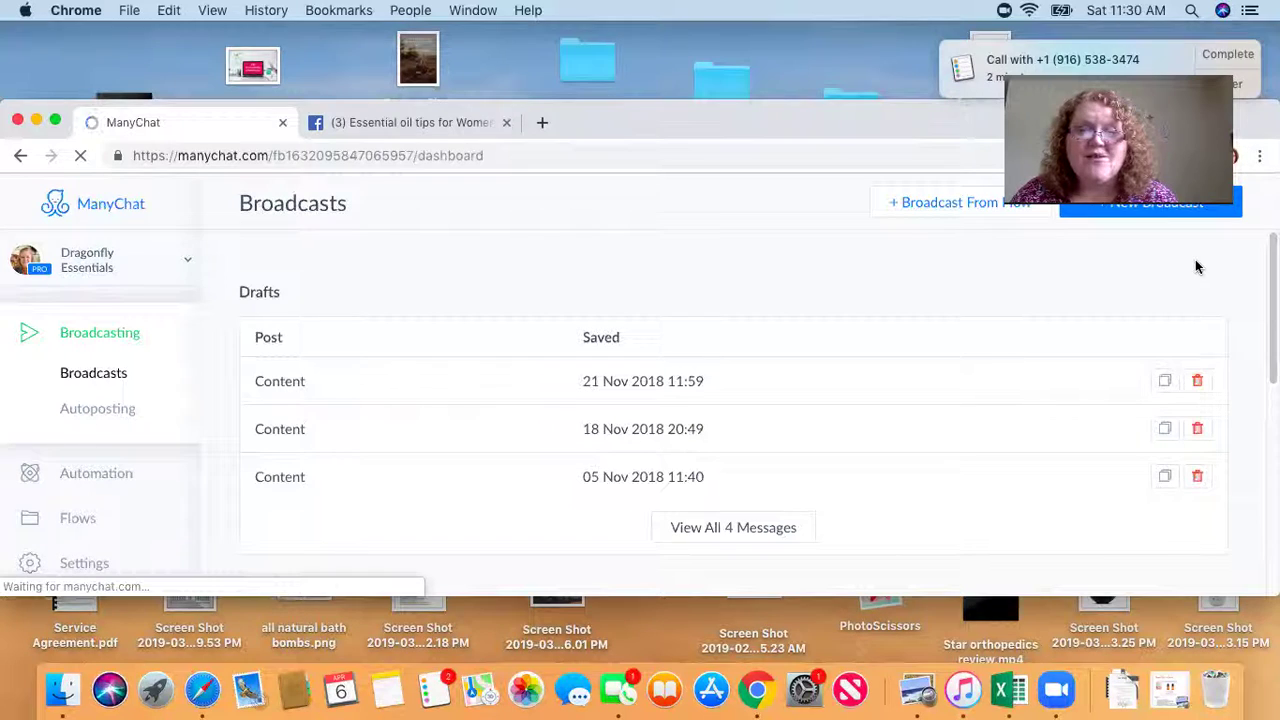
pyautogui.click(190, 263)
pyautogui.click(134, 378)
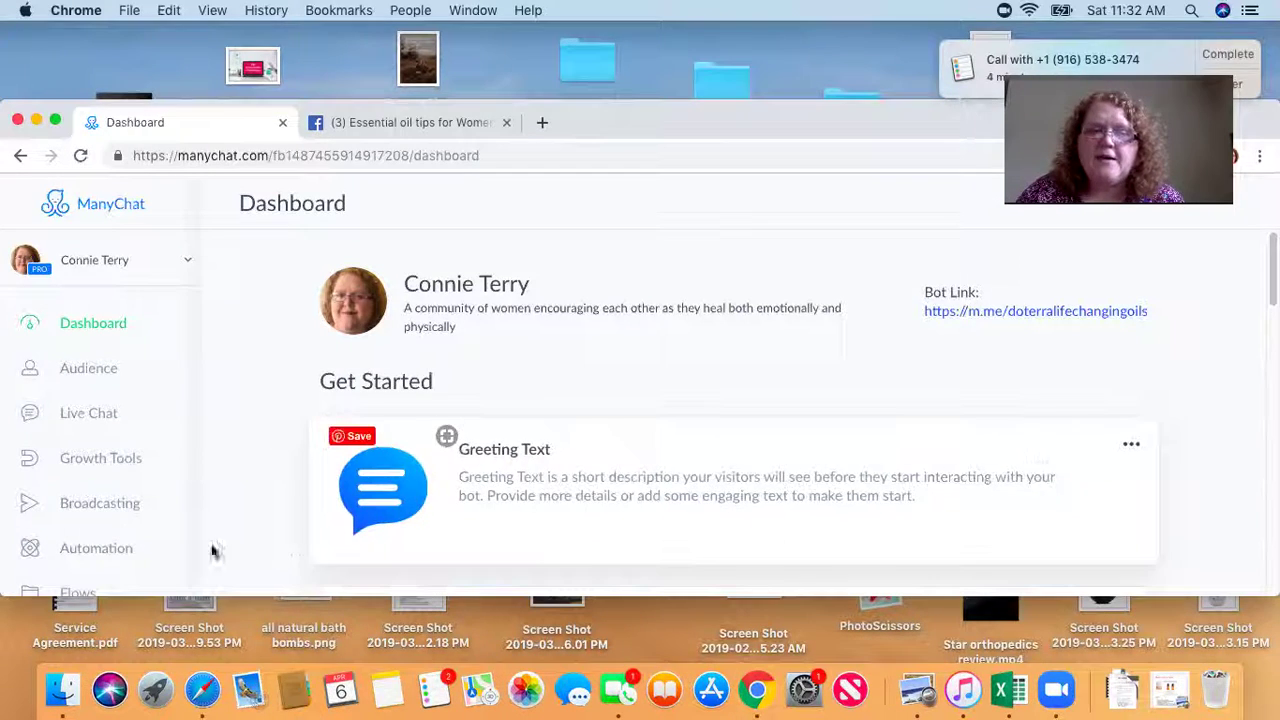
pyautogui.click(110, 508)
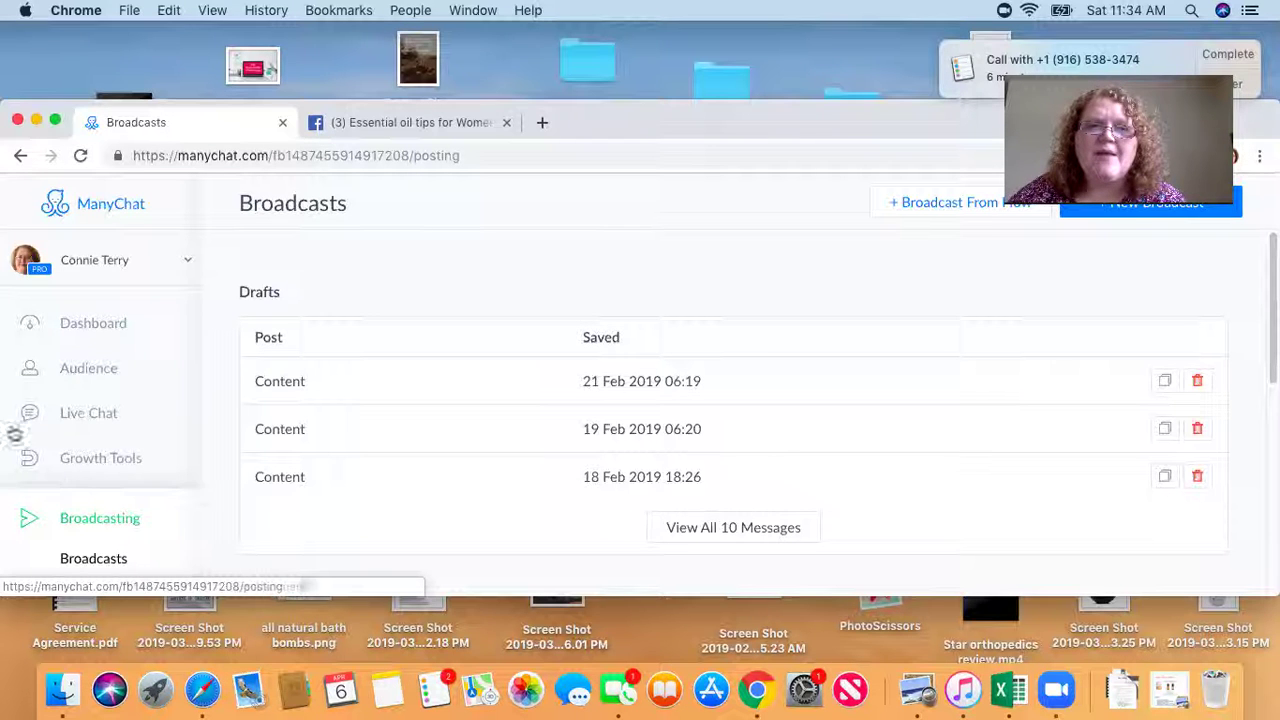
# - Switch the ManyChat account back to Dragonfly Essentials and view its dashboard
pyautogui.click(175, 265)
pyautogui.click(124, 373)
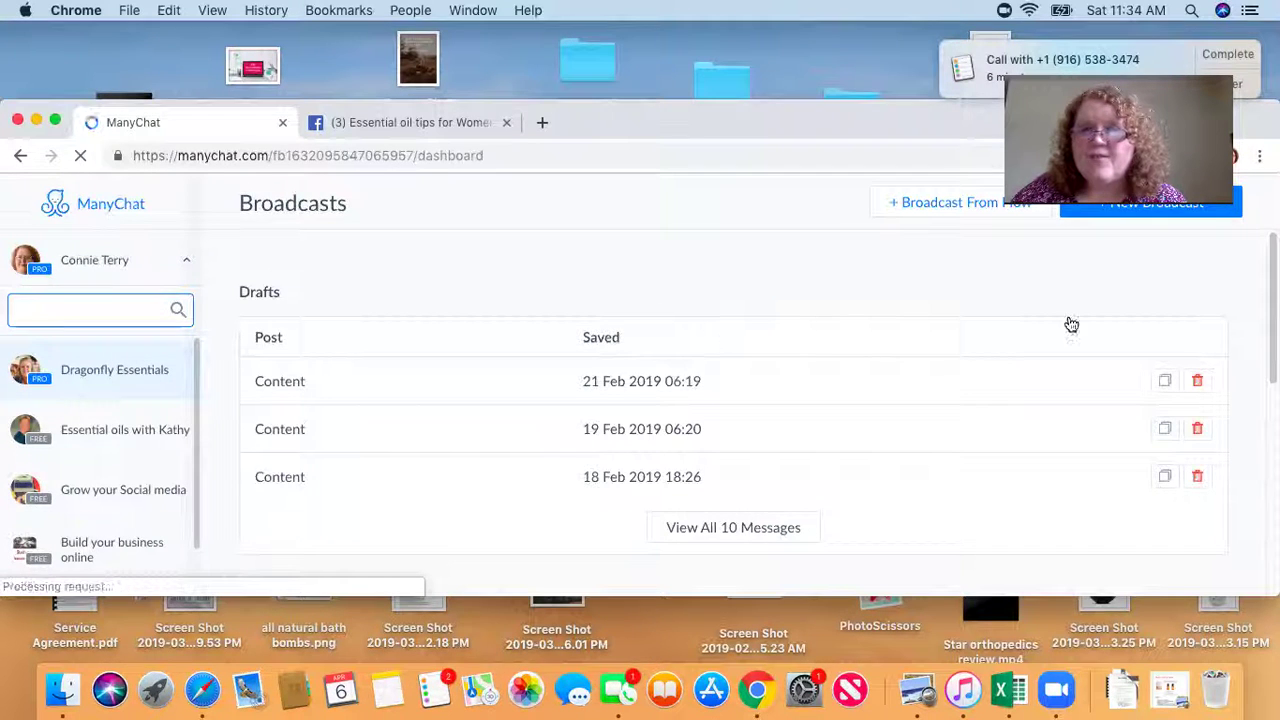
pyautogui.moveTo(904, 122); pyautogui.dragTo(846, 92)
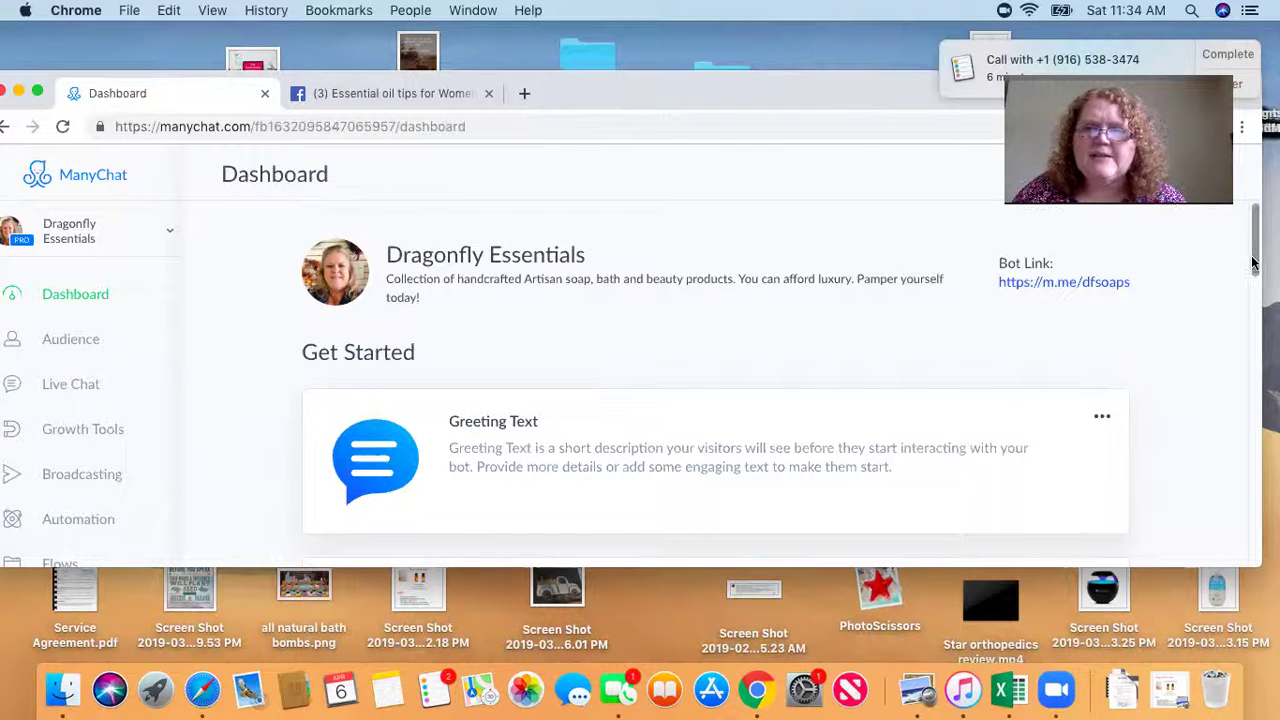
pyautogui.moveTo(1252, 268); pyautogui.dragTo(1206, 277)
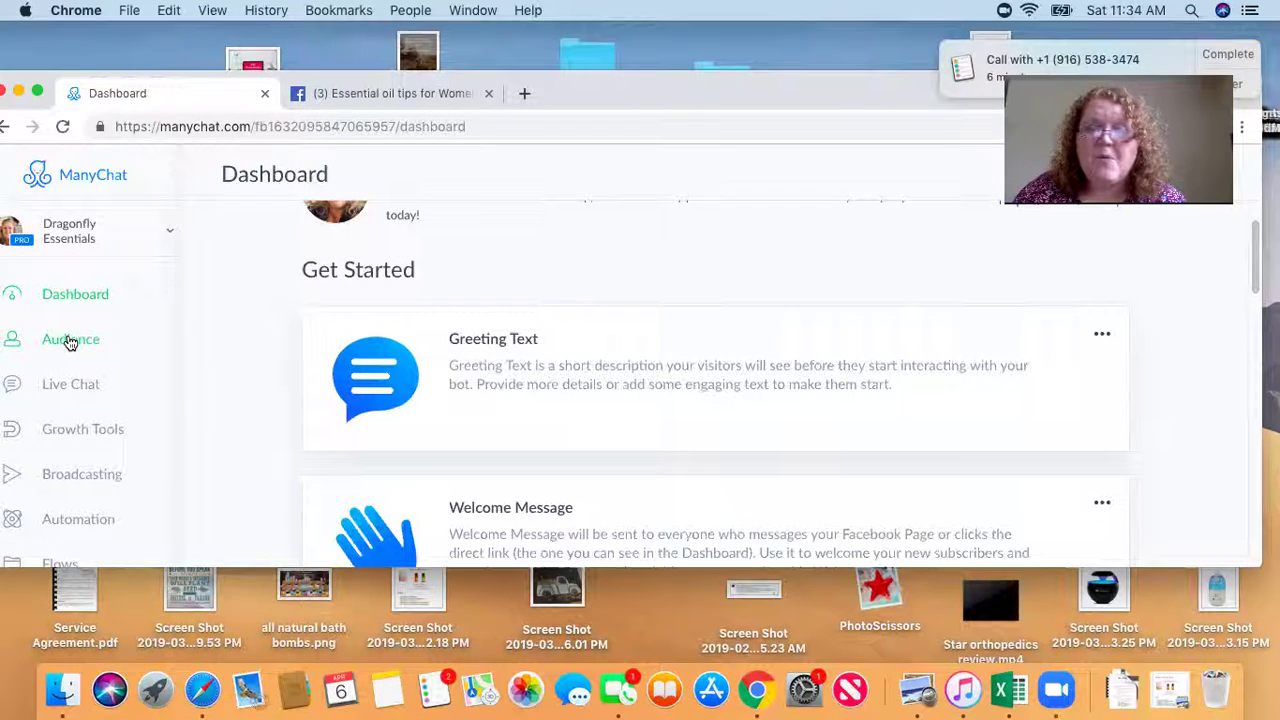
# - Open Growth Tool #11 from the growth tools list and examine its Facebook post settings for comment tracking
pyautogui.click(83, 428)
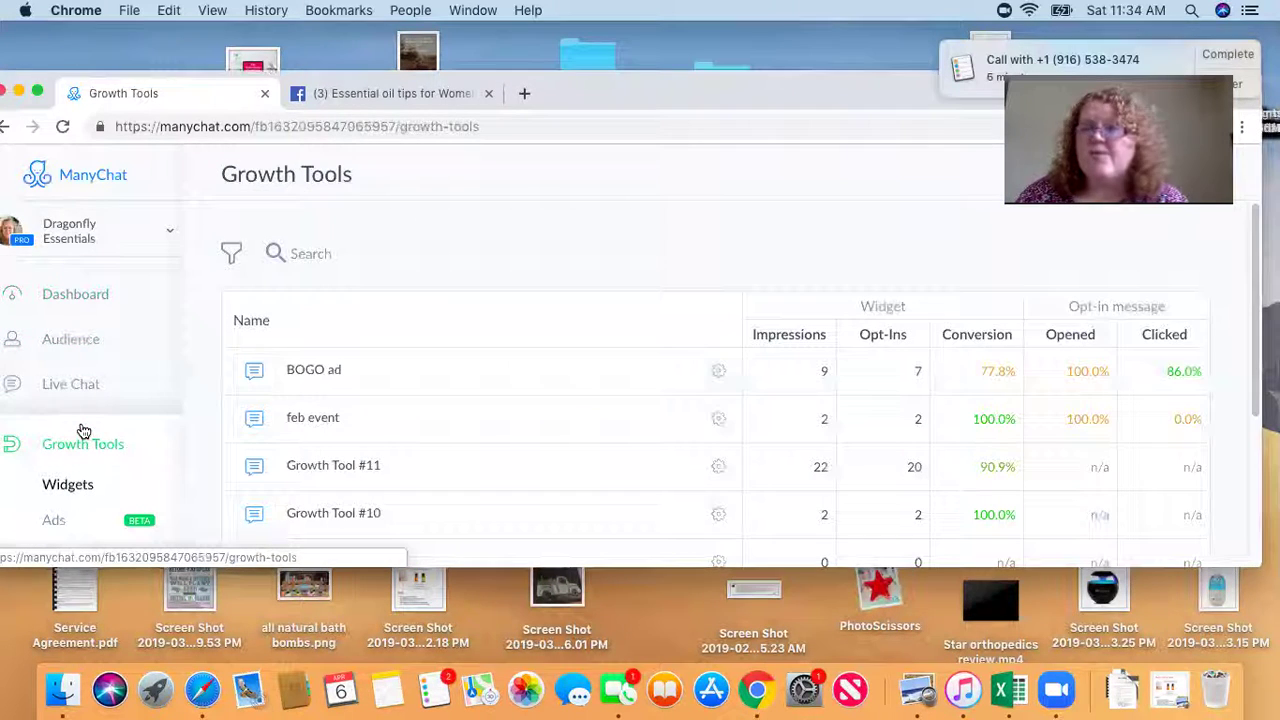
pyautogui.click(326, 472)
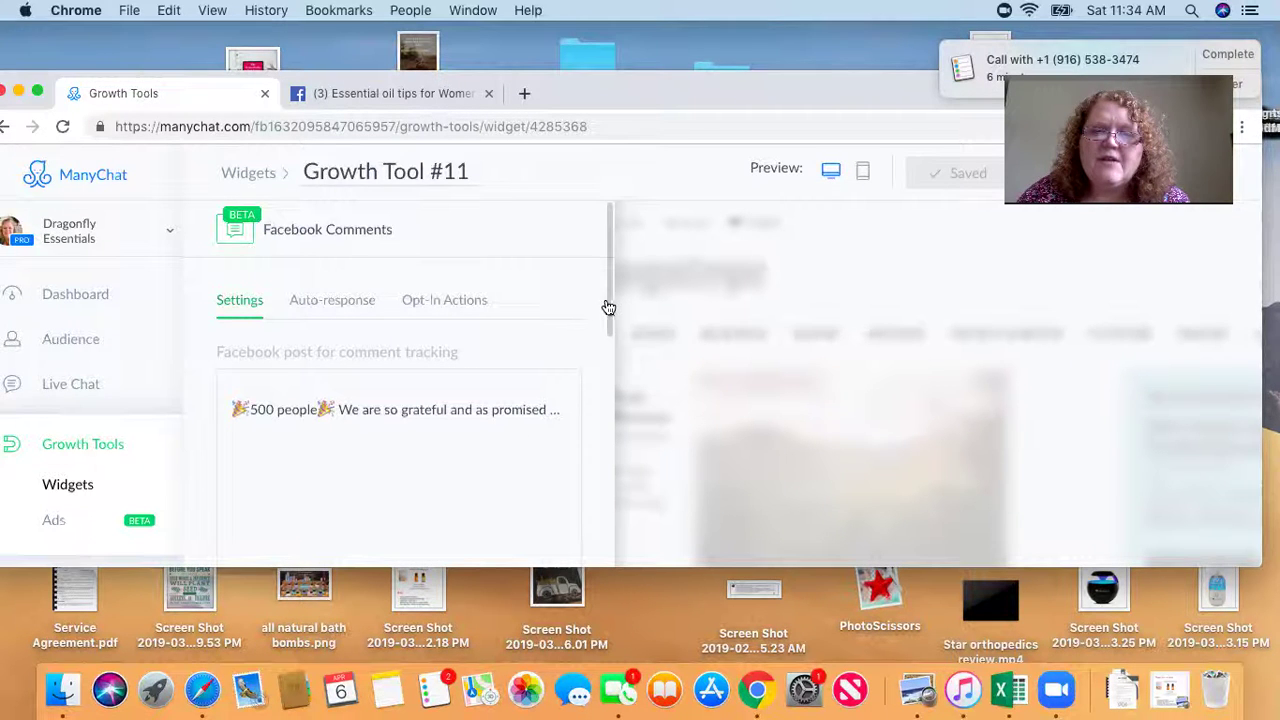
pyautogui.scroll(-2, 610, 341)
pyautogui.scroll(-5, 608, 360)
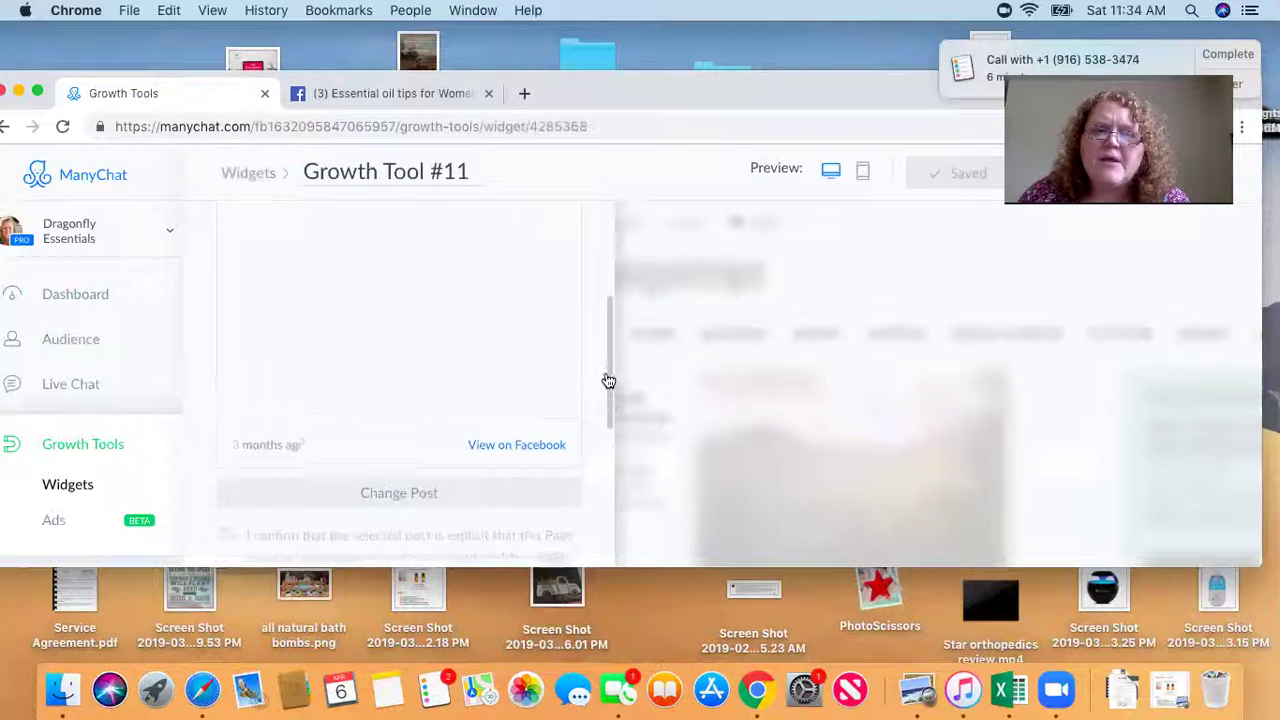
# - Open Growth Tool #11's tracked post on Facebook and examine its giveaway text and the replies in its comments
pyautogui.scroll(2, 528, 494)
pyautogui.click(520, 496)
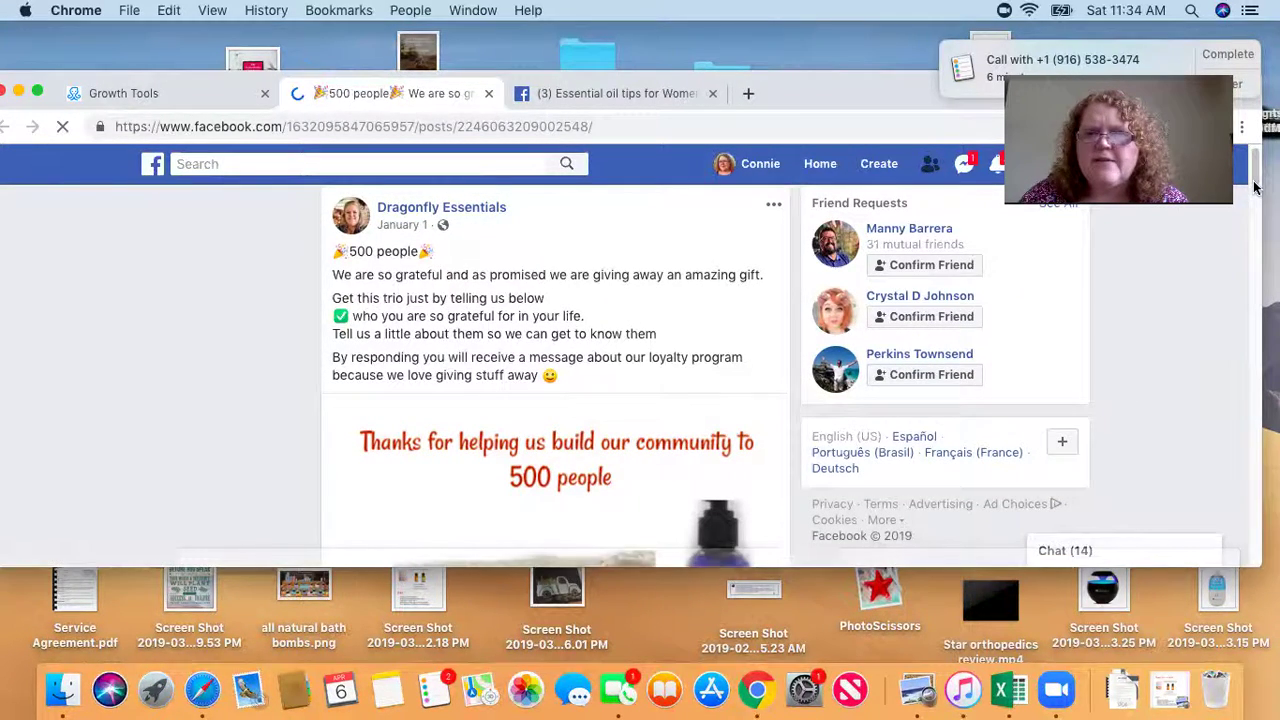
pyautogui.moveTo(1256, 188)
pyautogui.mouseDown()
pyautogui.moveTo(1258, 234)
pyautogui.moveTo(1258, 202)
pyautogui.mouseUp()
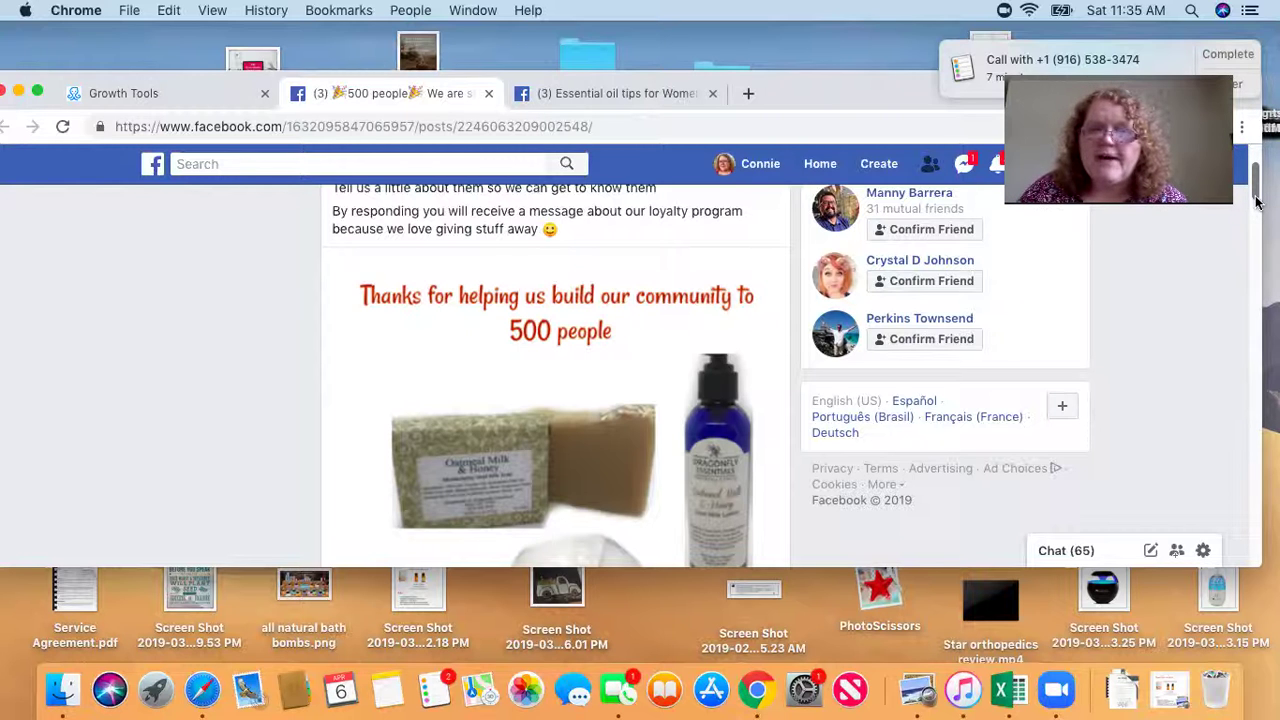
pyautogui.scroll(3, 1257, 203)
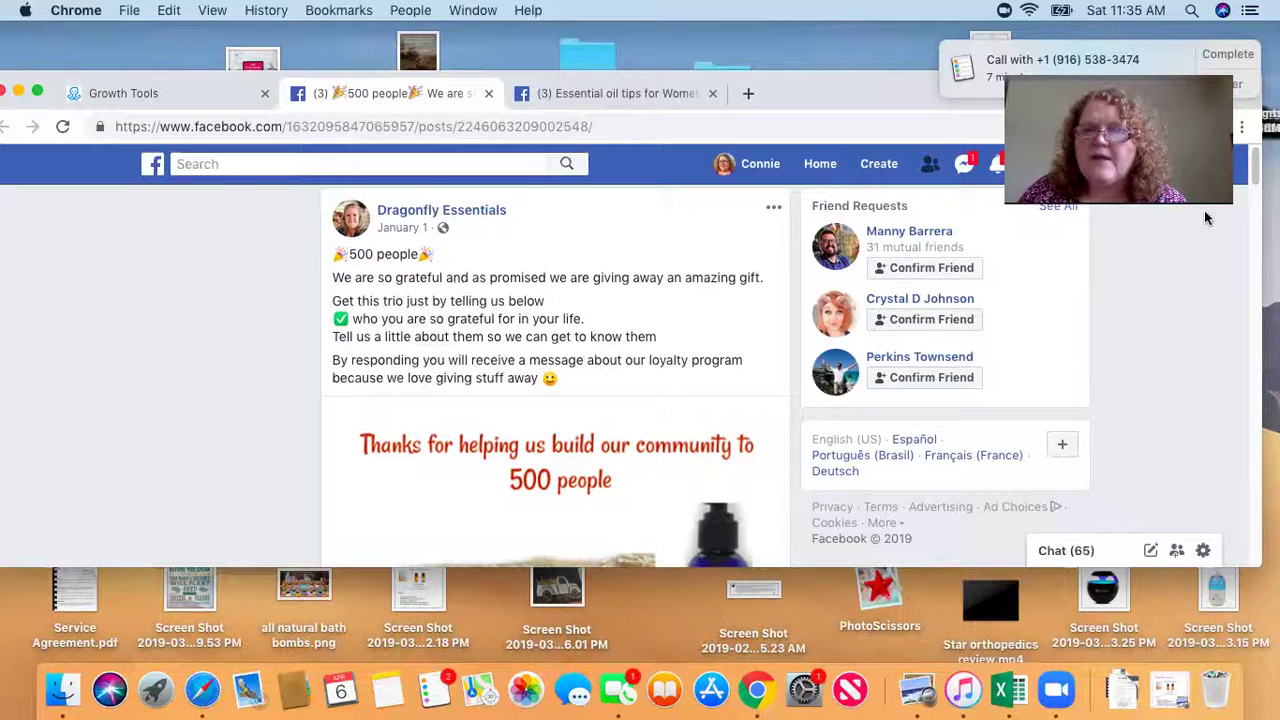
pyautogui.moveTo(1256, 185); pyautogui.dragTo(1262, 422)
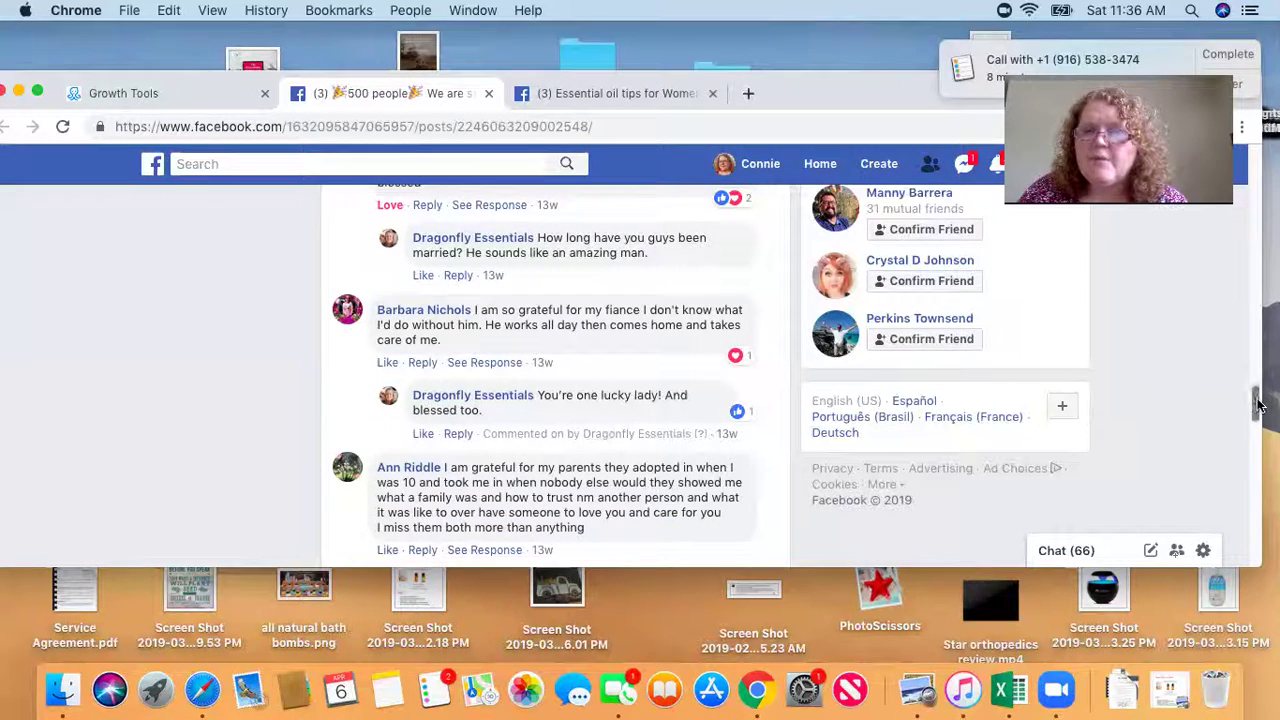
pyautogui.moveTo(1258, 405); pyautogui.dragTo(1248, 187)
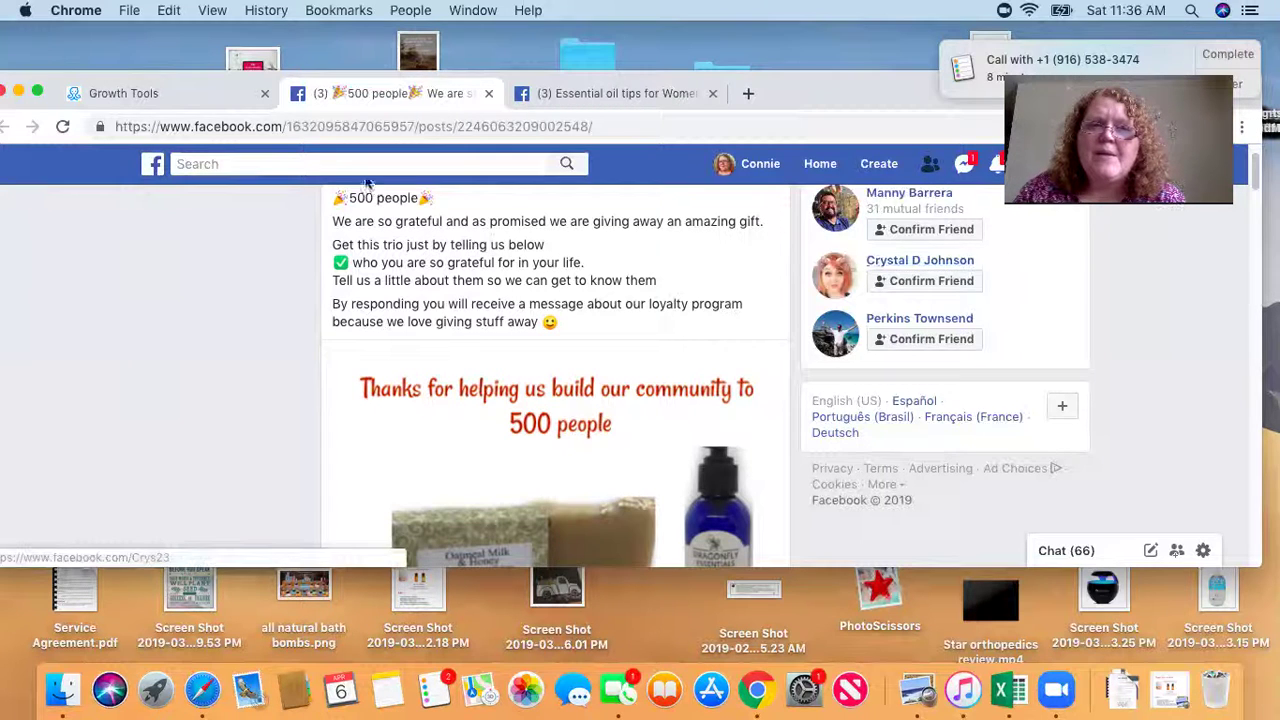
# - Return to ManyChat, reload the growth tools list by way of the dashboard, and review each widget's impressions, opt-ins and conversion
pyautogui.click(165, 93)
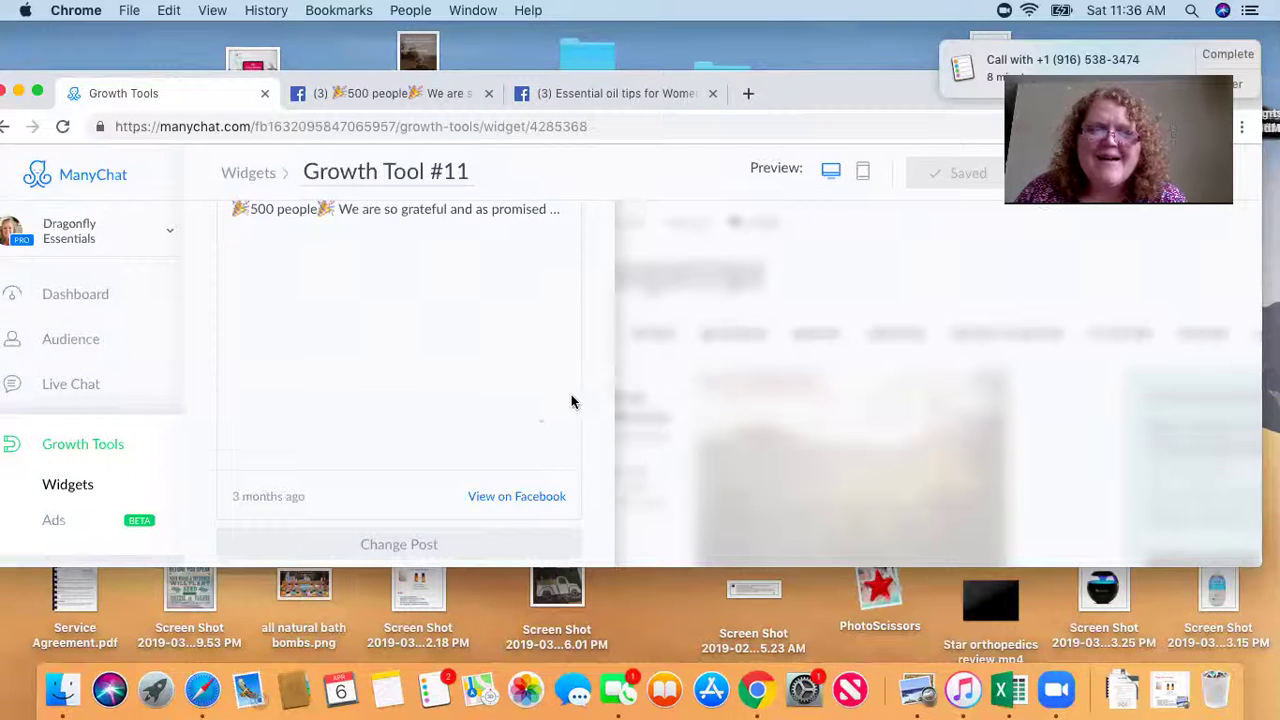
pyautogui.click(79, 449)
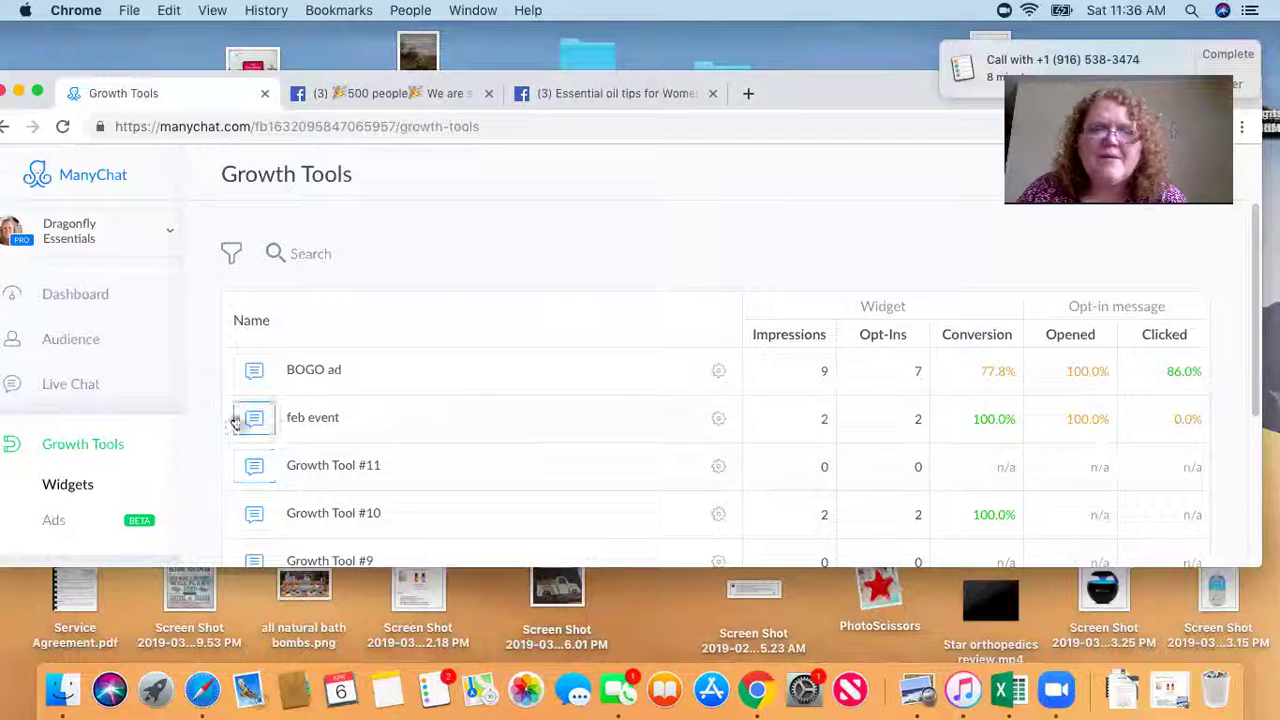
pyautogui.click(95, 180)
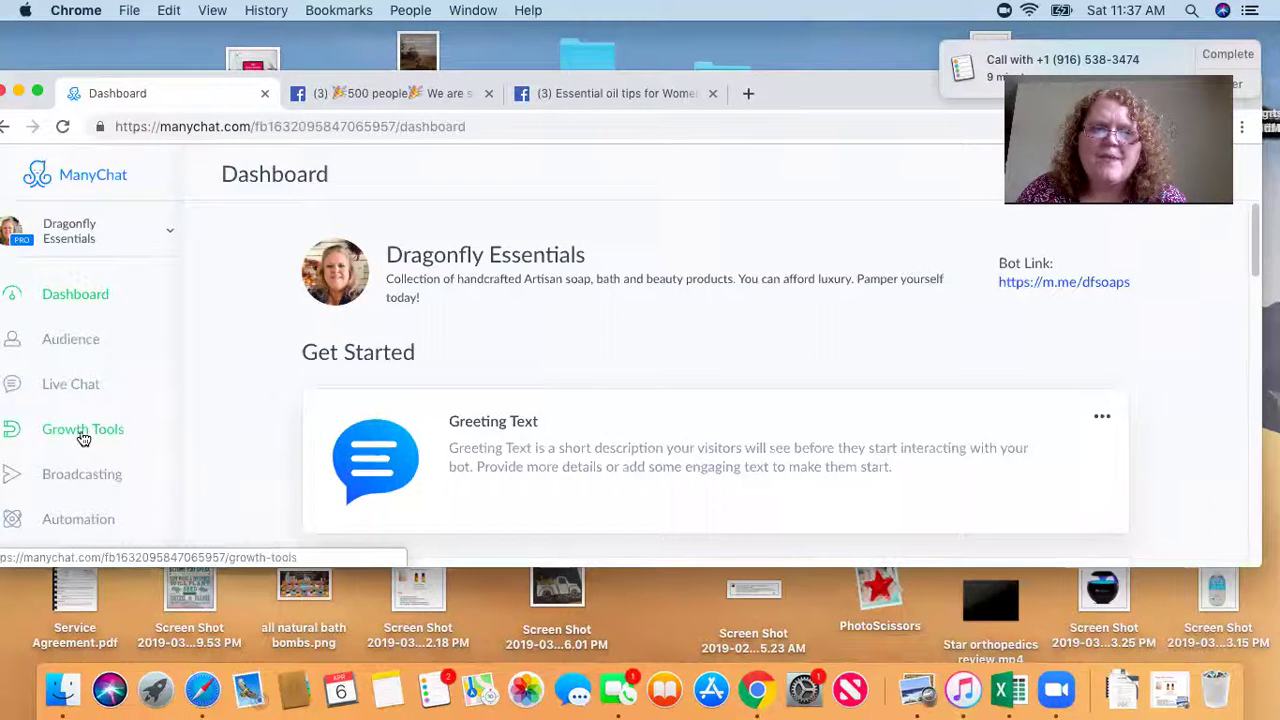
pyautogui.click(82, 437)
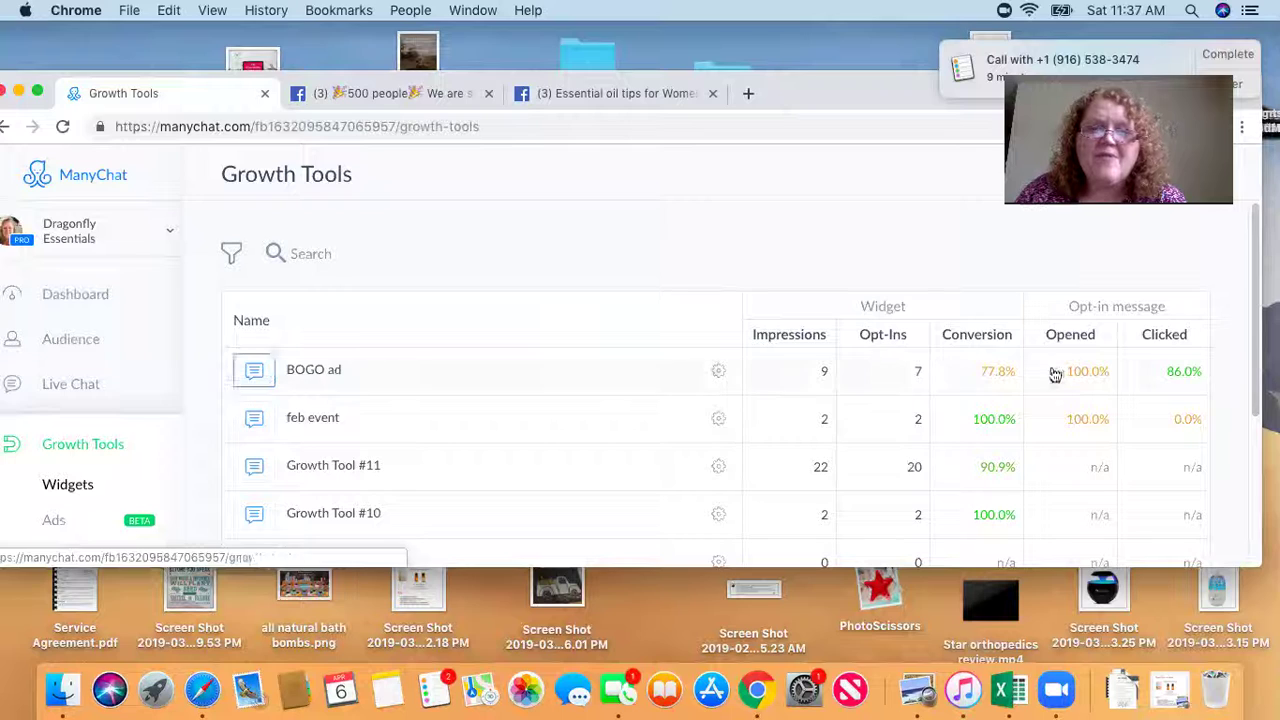
pyautogui.scroll(-2, 1257, 317)
pyautogui.scroll(-2, 1257, 317)
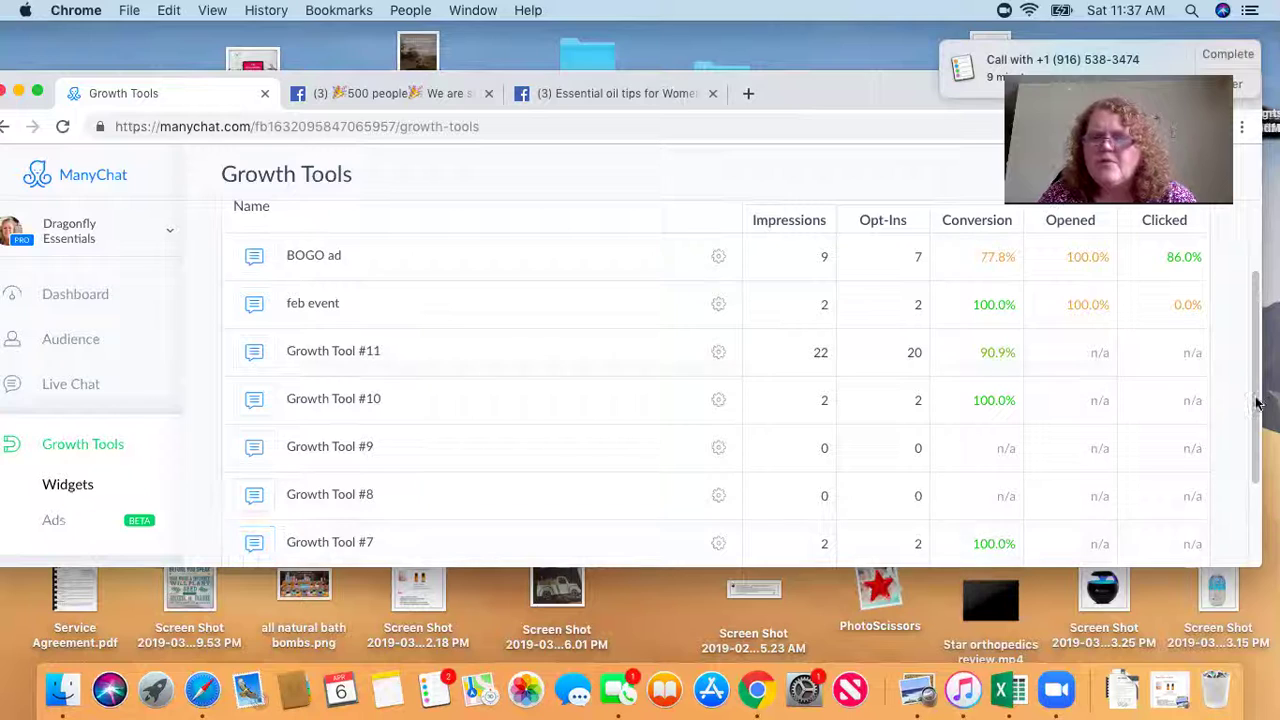
pyautogui.moveTo(1254, 402); pyautogui.dragTo(1257, 500)
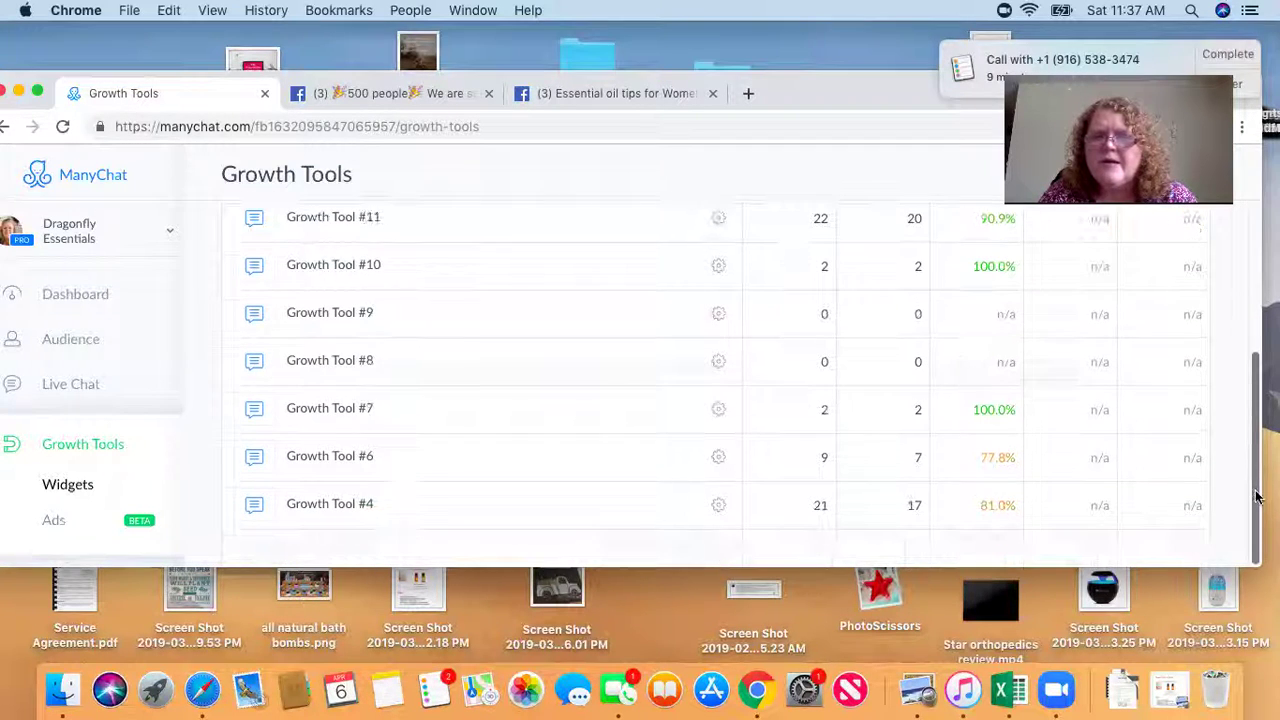